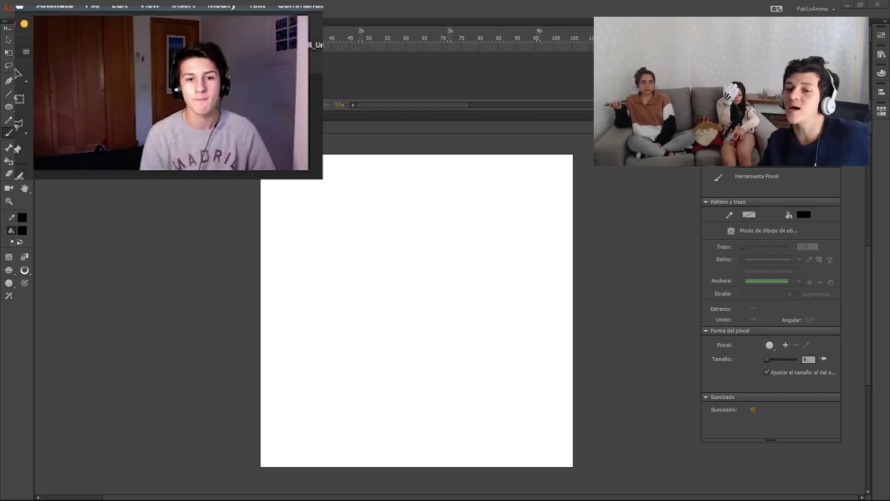
{"action": "key", "text": "z"}
{"action": "left_click", "coordinate": [438, 331]}
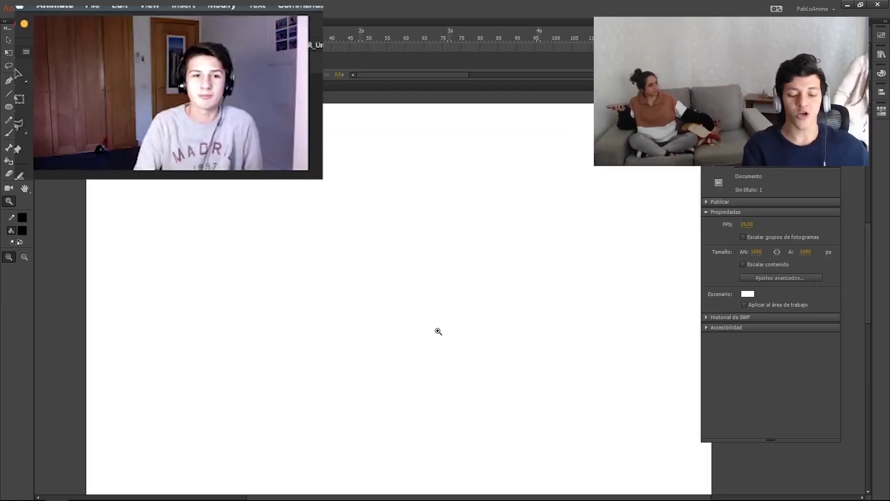
{"action": "left_click", "coordinate": [452, 294], "text": "alt"}
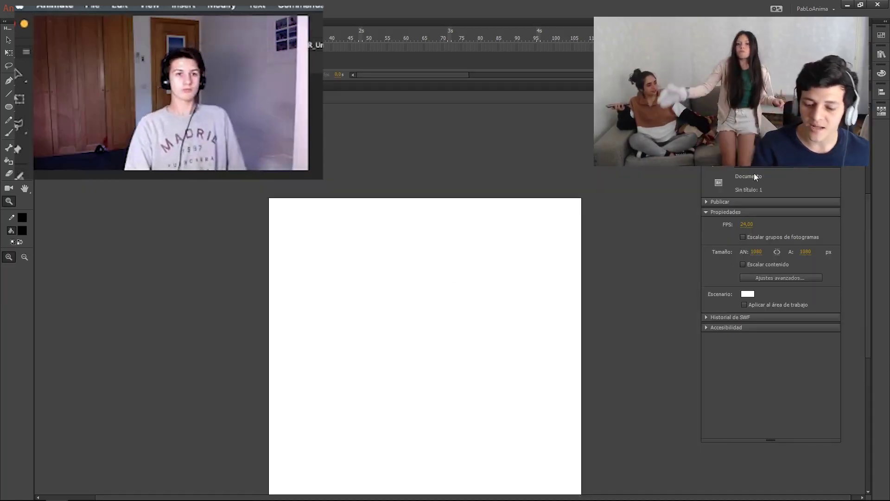
{"action": "key", "text": "v"}
{"action": "scroll", "coordinate": [631, 426], "scroll_direction": "up", "scroll_amount": 1}
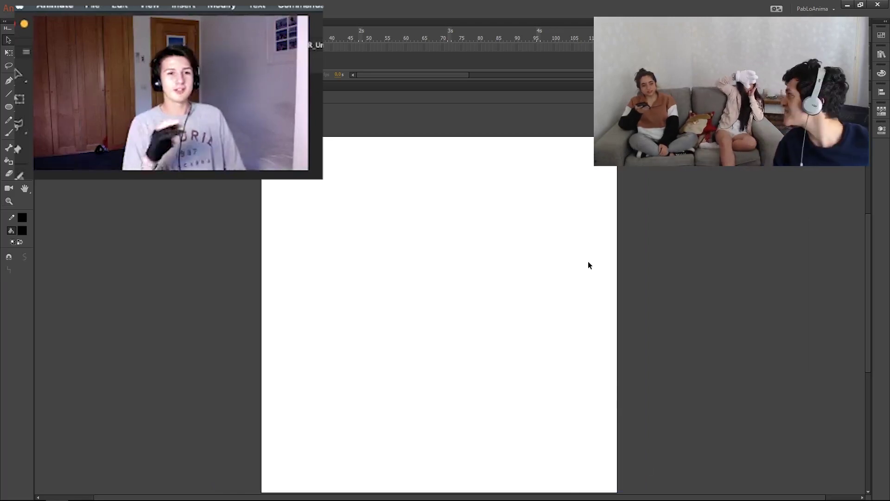
- Try a black bean-shaped body outline on the stage with the Brush tool, clearing each attempt
{"action": "key", "text": "b"}
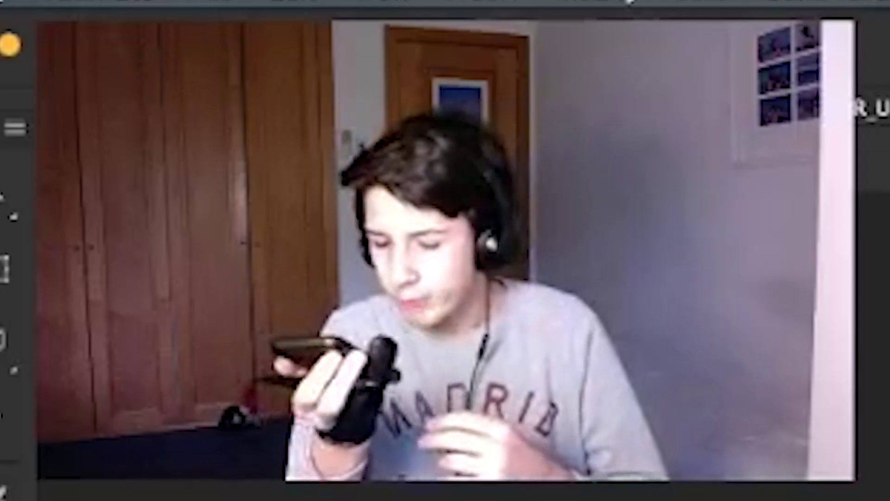
{"action": "left_click_drag", "start_coordinate": [422, 207], "coordinate": [509, 379]}
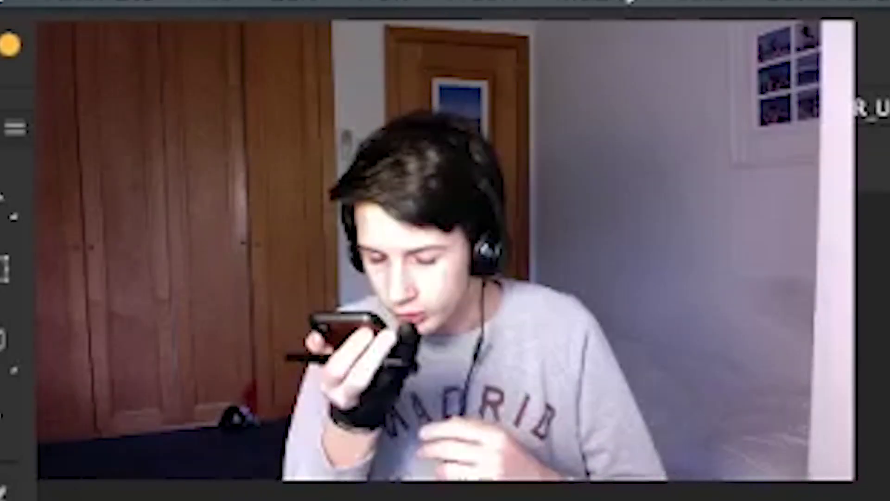
{"action": "left_click_drag", "start_coordinate": [522, 216], "coordinate": [404, 211]}
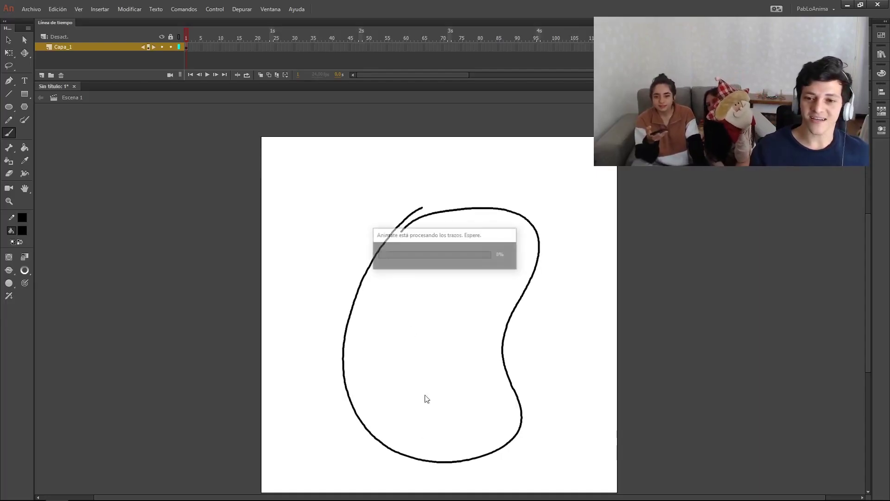
{"action": "key", "text": "ctrl+a"}
{"action": "key", "text": "Delete"}
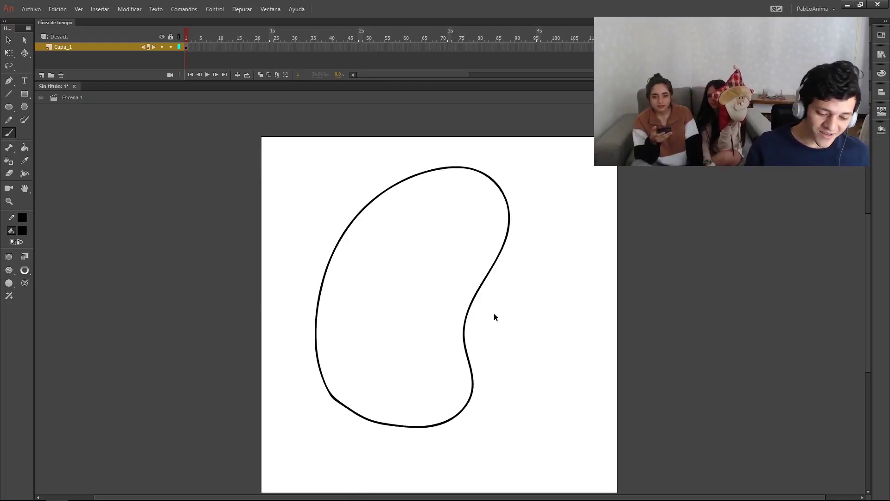
{"action": "key", "text": "ctrl+z"}
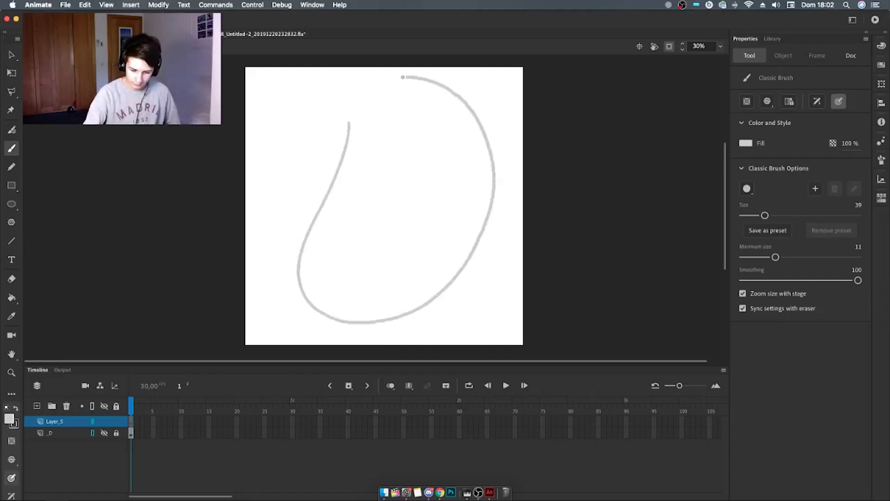
- Brush a closed black bean-shaped body outline on the stage, with its concave notch on the right side
{"action": "left_click_drag", "start_coordinate": [433, 175], "coordinate": [486, 394]}
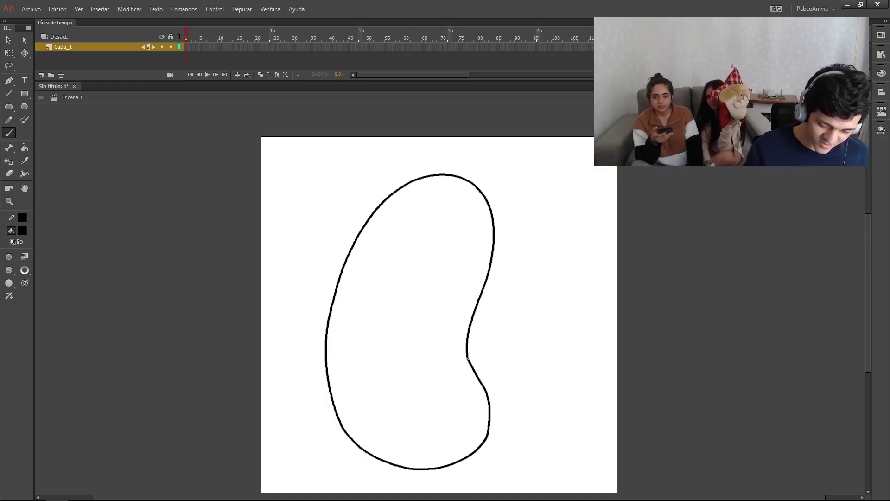
{"action": "left_click_drag", "start_coordinate": [467, 358], "coordinate": [468, 357]}
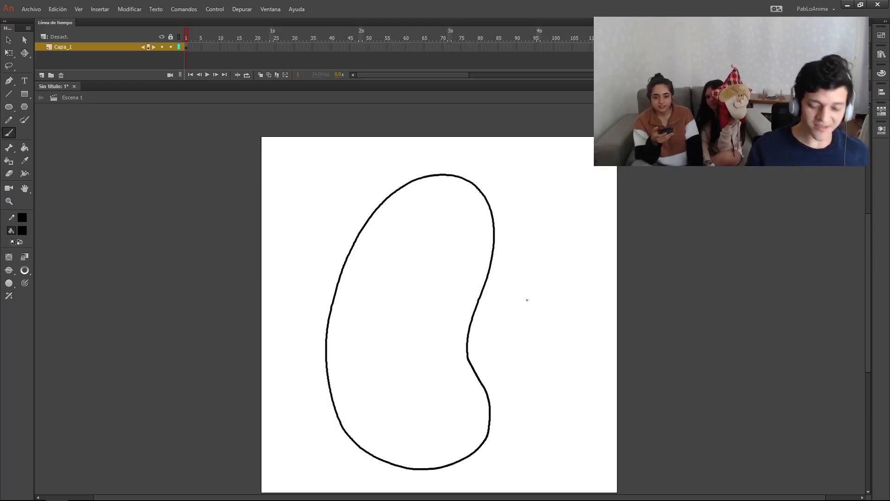
- Rotate the black bean outline slightly with Free Transform and adjust the curve of its concave side
{"action": "mouse_move", "coordinate": [575, 139]}
{"action": "left_mouse_down"}
{"action": "mouse_move", "coordinate": [271, 439]}
{"action": "mouse_move", "coordinate": [247, 497]}
{"action": "left_mouse_up"}
{"action": "key", "text": "q"}
{"action": "mouse_move", "coordinate": [502, 476]}
{"action": "left_mouse_down"}
{"action": "mouse_move", "coordinate": [529, 455]}
{"action": "mouse_move", "coordinate": [537, 433]}
{"action": "left_mouse_up"}
{"action": "key", "text": "v"}
{"action": "left_click_drag", "start_coordinate": [498, 369], "coordinate": [495, 349]}
{"action": "left_click", "coordinate": [466, 425]}
{"action": "left_click_drag", "start_coordinate": [585, 115], "coordinate": [258, 473]}
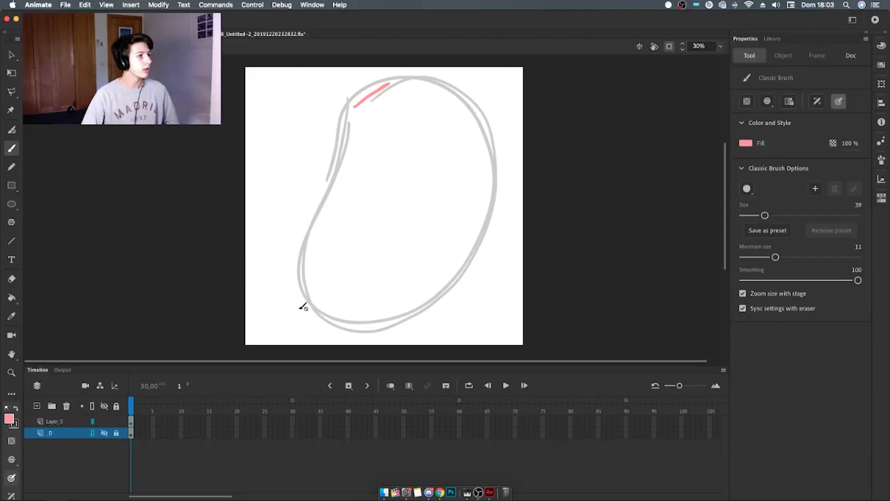
- Delete the layer holding the gray bean sketch and add a new layer above the remaining one
{"action": "left_click", "coordinate": [54, 421]}
{"action": "left_click", "coordinate": [66, 405]}
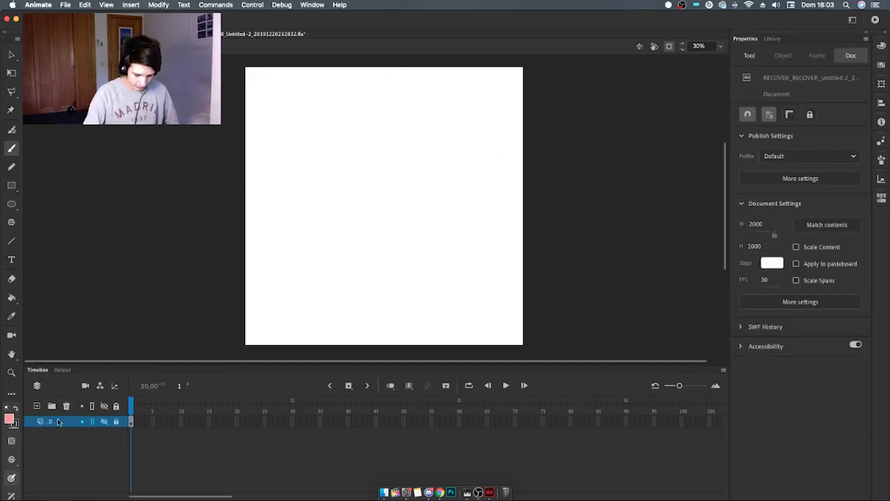
{"action": "left_click", "coordinate": [37, 406]}
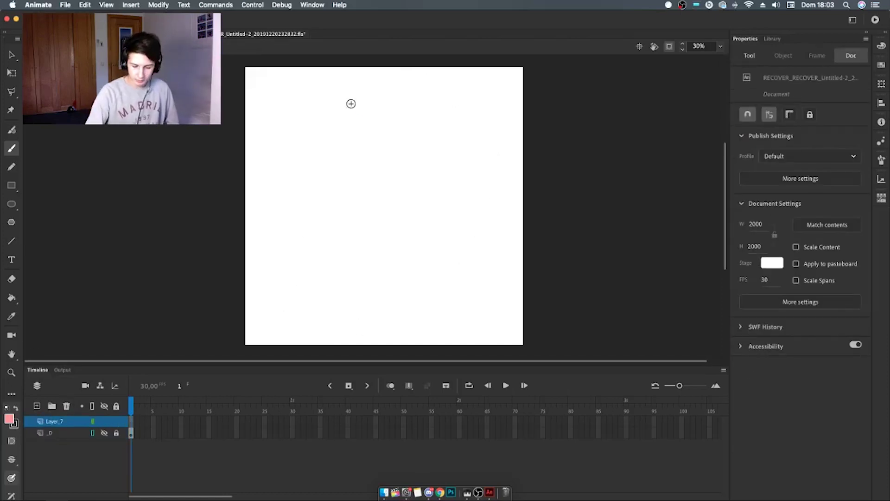
- Draw a pink bean-shaped outline on the new layer, undoing the first attempt and brushing it again
{"action": "mouse_move", "coordinate": [351, 104]}
{"action": "left_mouse_down"}
{"action": "mouse_move", "coordinate": [308, 287]}
{"action": "mouse_move", "coordinate": [485, 224]}
{"action": "left_mouse_up"}
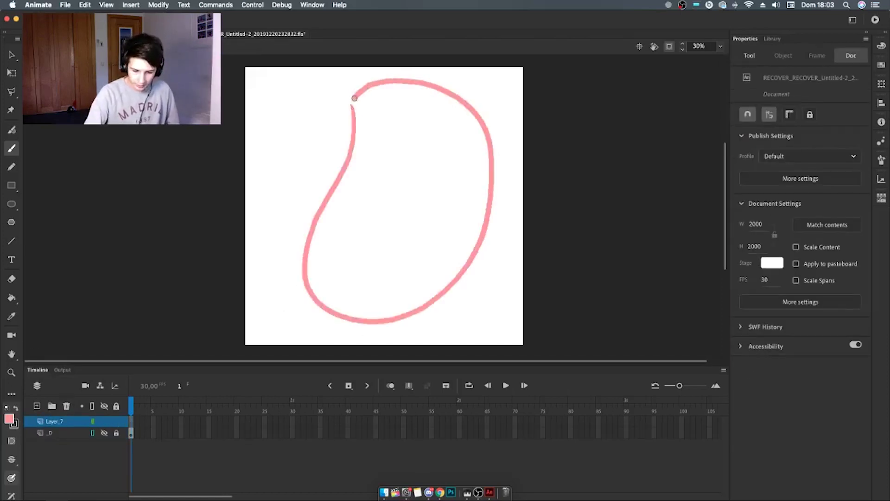
{"action": "key", "text": "super+z"}
{"action": "mouse_move", "coordinate": [332, 135]}
{"action": "left_mouse_down"}
{"action": "mouse_move", "coordinate": [307, 251]}
{"action": "mouse_move", "coordinate": [356, 324]}
{"action": "mouse_move", "coordinate": [453, 282]}
{"action": "mouse_move", "coordinate": [487, 188]}
{"action": "left_mouse_up"}
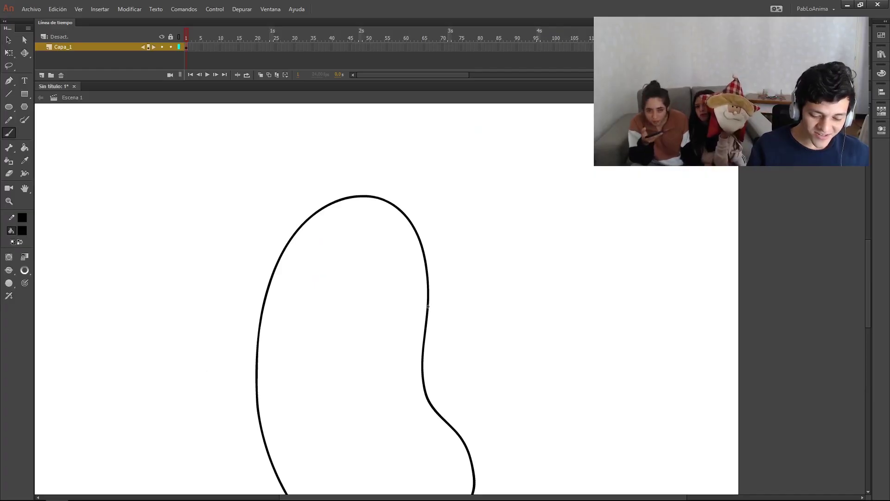
- Try a curved black brush stroke beside the concave side of the bean outline
{"action": "left_click_drag", "start_coordinate": [457, 254], "coordinate": [455, 380]}
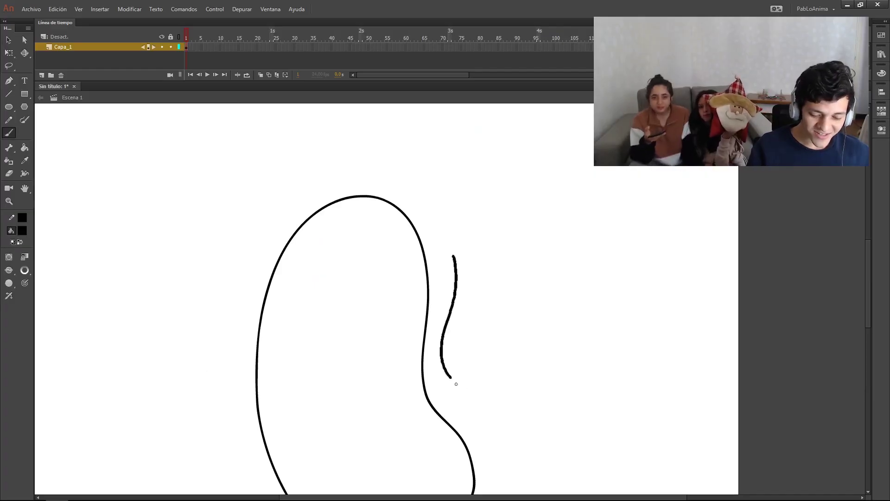
{"action": "key", "text": "ctrl+z"}
{"action": "left_click_drag", "start_coordinate": [441, 247], "coordinate": [442, 354]}
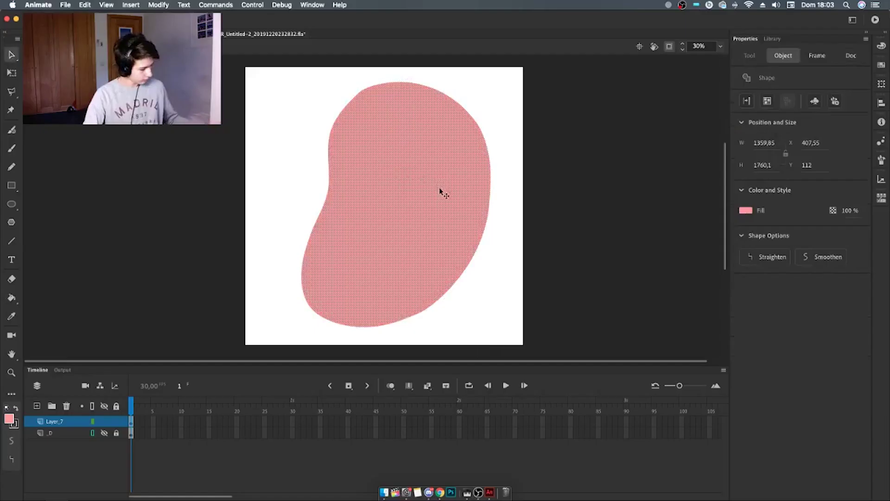
- Scale down the filled pink bean and move it to the middle of the stage
{"action": "left_click", "coordinate": [440, 190]}
{"action": "left_click_drag", "start_coordinate": [475, 84], "coordinate": [463, 116]}
{"action": "left_click_drag", "start_coordinate": [429, 175], "coordinate": [417, 197]}
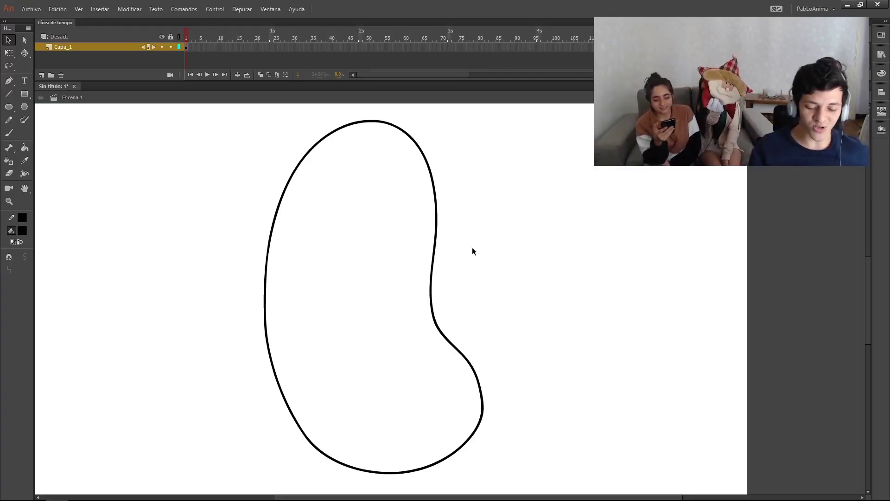
{"action": "left_click", "coordinate": [431, 291]}
{"action": "key", "text": "q"}
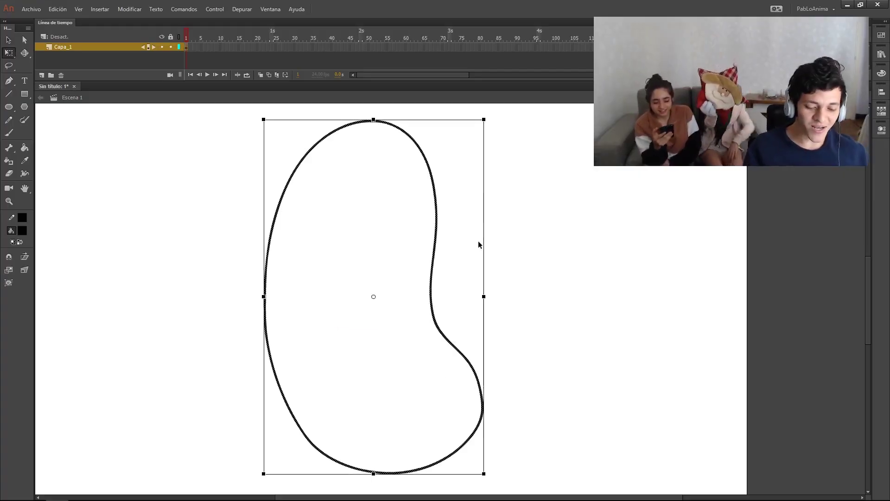
{"action": "key", "text": "z"}
{"action": "left_click", "coordinate": [439, 318], "text": "alt"}
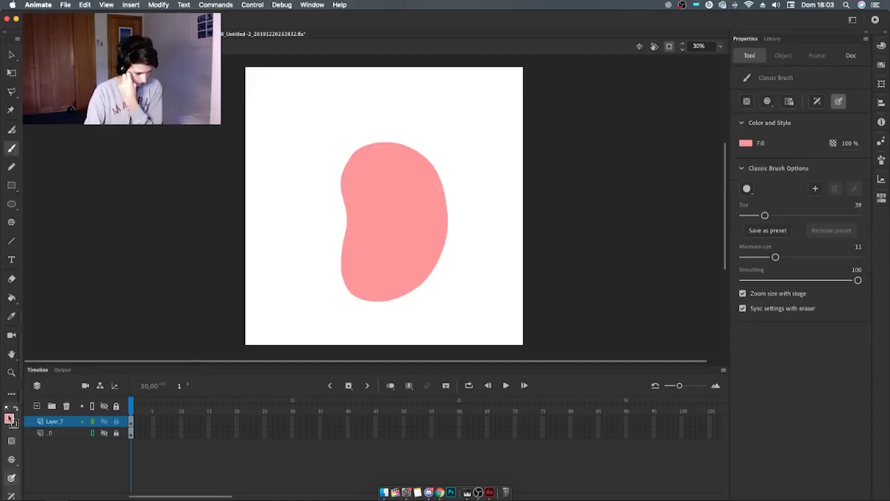
{"action": "left_click", "coordinate": [49, 320]}
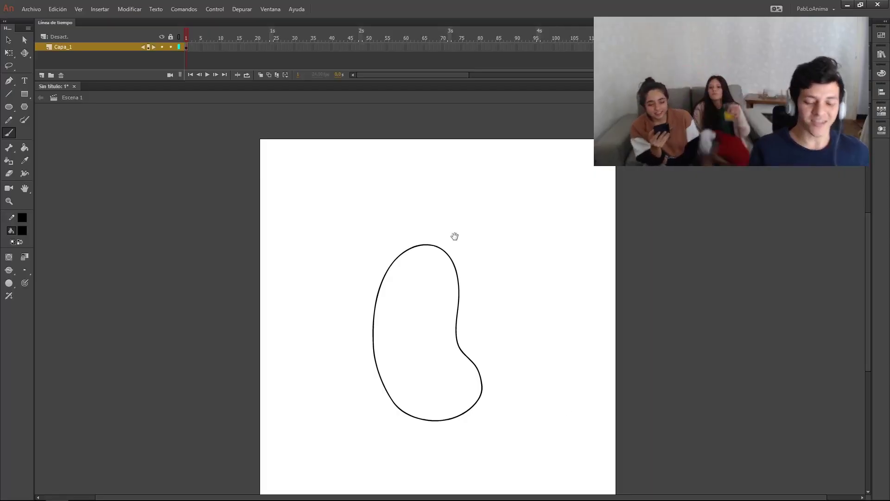
- Try short black brush strokes across the top of the bean's head, undoing and redoing them to compare
{"action": "key", "text": "z"}
{"action": "left_click", "coordinate": [453, 258]}
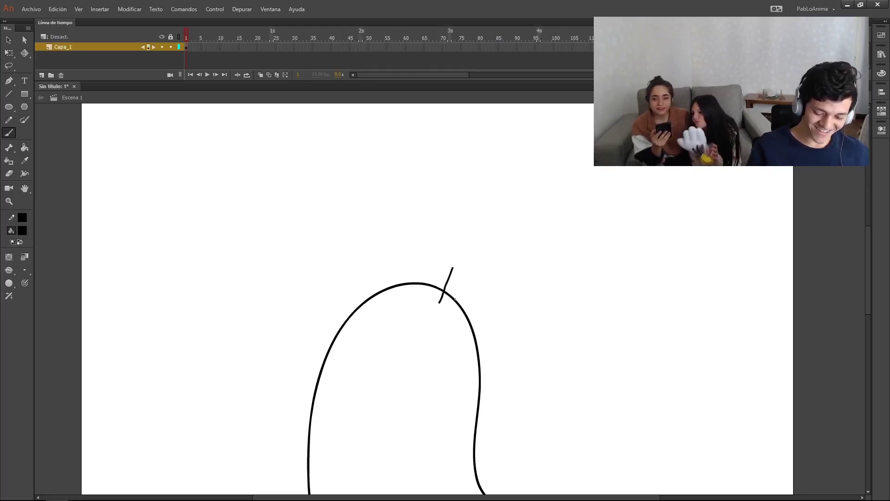
{"action": "key", "text": "ctrl+z"}
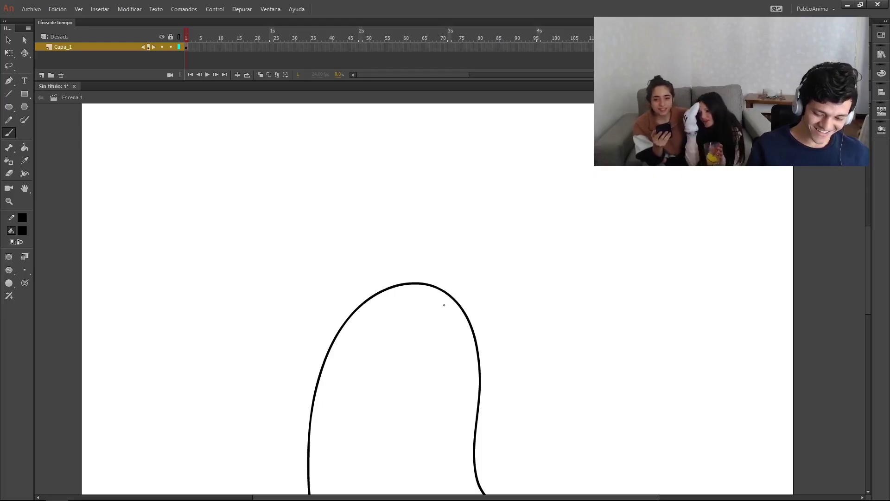
{"action": "key", "text": "ctrl+y"}
{"action": "mouse_move", "coordinate": [463, 275]}
{"action": "left_mouse_down"}
{"action": "mouse_move", "coordinate": [451, 303]}
{"action": "mouse_move", "coordinate": [482, 265]}
{"action": "left_mouse_up"}
{"action": "key", "text": "ctrl+z"}
{"action": "key", "text": "ctrl+z"}
{"action": "key", "text": "ctrl+y"}
{"action": "key", "text": "ctrl+z"}
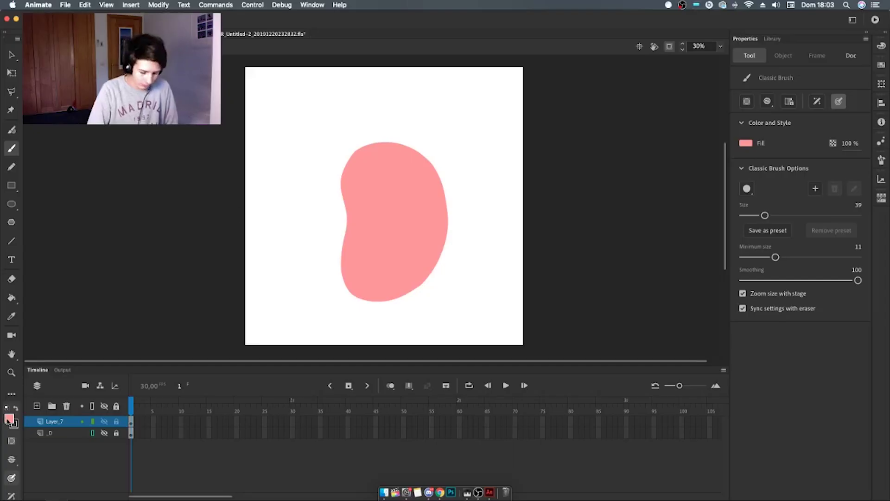
- Set the brush fill to a reddish pink darker than the bean's body color
{"action": "left_click", "coordinate": [9, 419]}
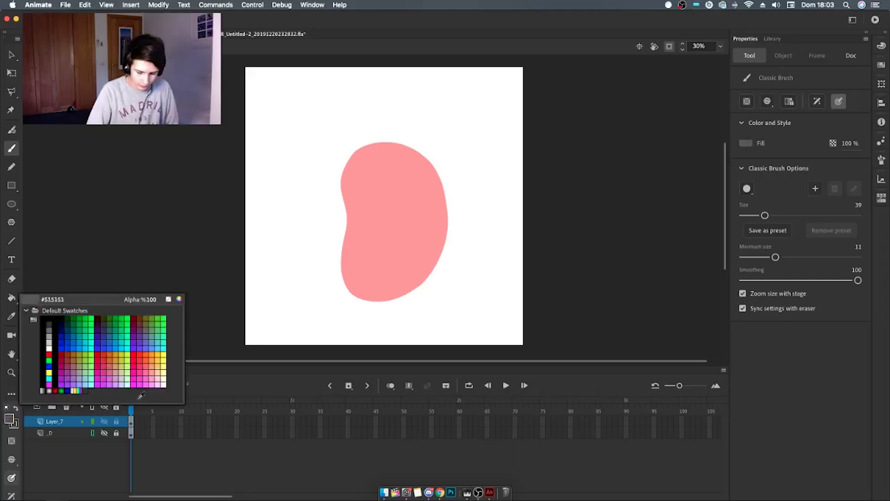
{"action": "left_click", "coordinate": [153, 367]}
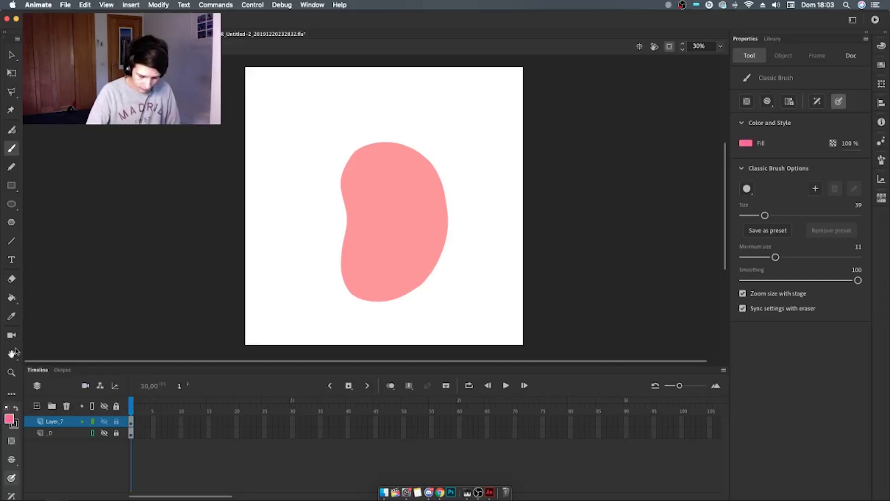
{"action": "left_click", "coordinate": [9, 419]}
{"action": "left_click", "coordinate": [136, 366]}
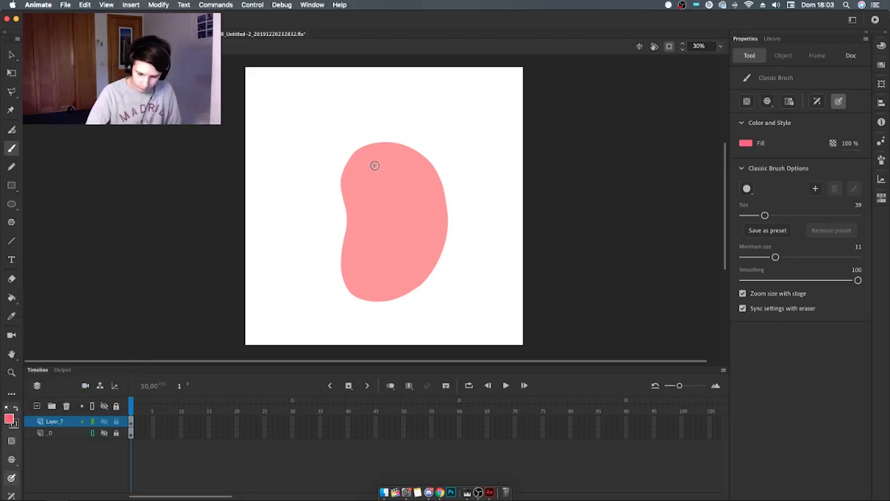
- Draw a round face patch on the upper part of the pink bean and fill it with the darker pink
{"action": "left_click_drag", "start_coordinate": [356, 175], "coordinate": [380, 211]}
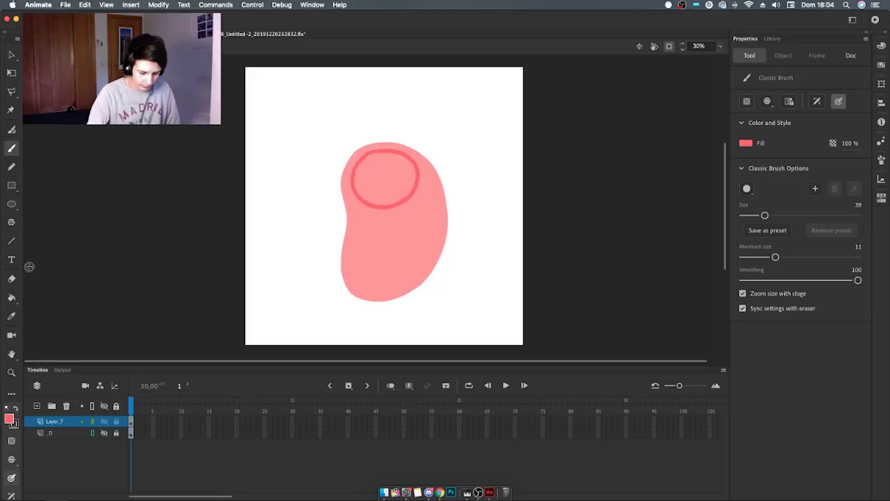
{"action": "key", "text": "k"}
{"action": "left_click", "coordinate": [399, 199]}
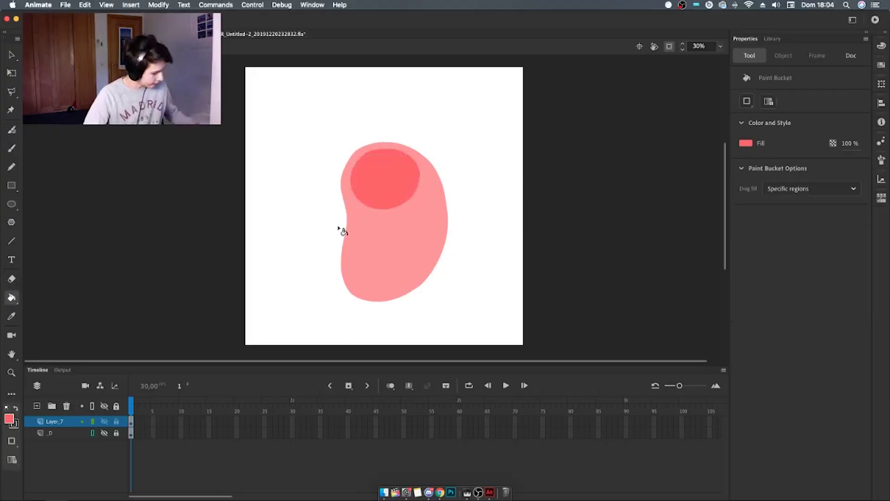
{"action": "key", "text": "v"}
{"action": "left_click", "coordinate": [338, 139]}
{"action": "scroll", "coordinate": [503, 223], "scroll_direction": "up", "scroll_amount": 2}
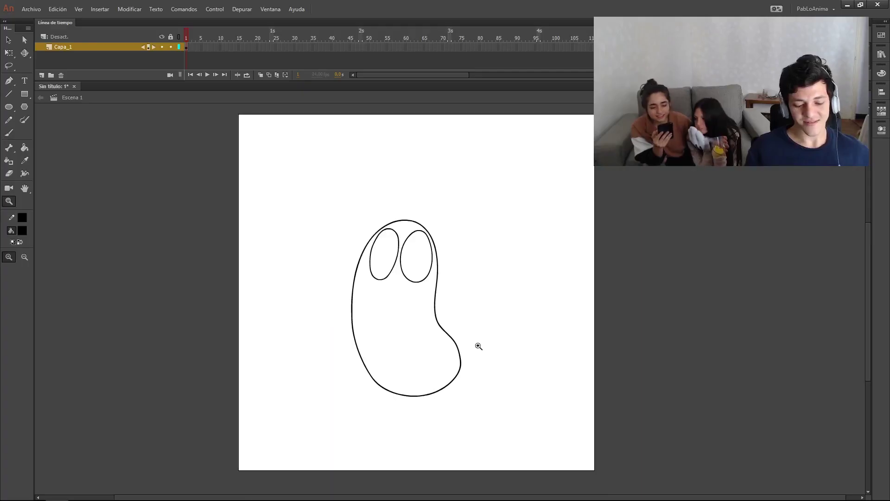
- Brush black detail strokes in the lower part of the outlined bean's right eye and just below it
{"action": "left_click", "coordinate": [478, 346]}
{"action": "key", "text": "b"}
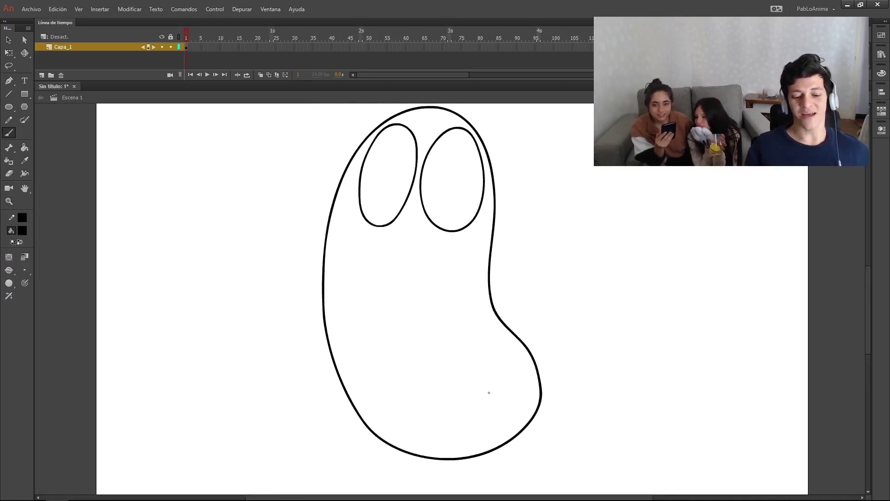
{"action": "left_click_drag", "start_coordinate": [493, 339], "coordinate": [502, 296]}
{"action": "left_click_drag", "start_coordinate": [493, 358], "coordinate": [491, 377]}
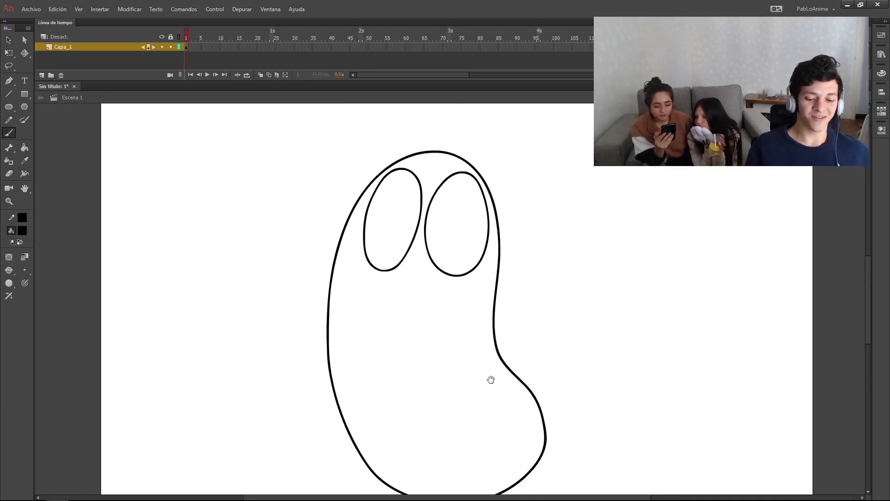
{"action": "left_click_drag", "start_coordinate": [474, 269], "coordinate": [478, 318]}
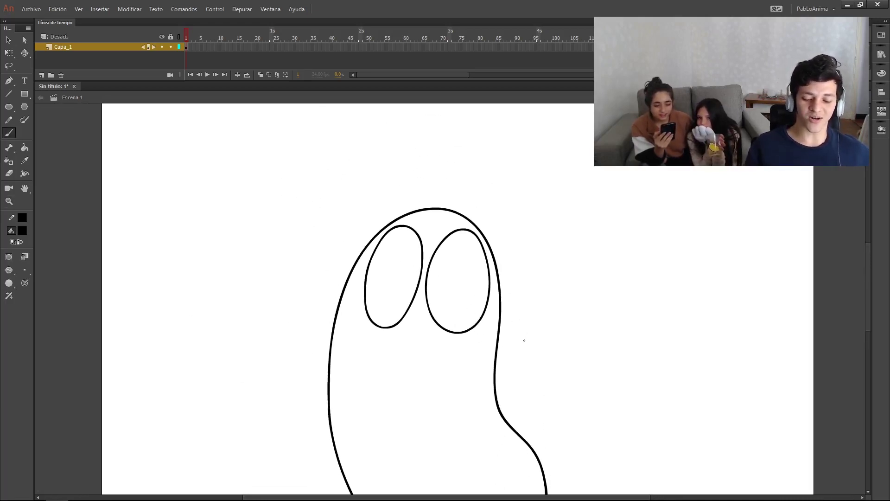
{"action": "key", "text": "b"}
{"action": "left_click_drag", "start_coordinate": [470, 304], "coordinate": [441, 307]}
{"action": "left_click_drag", "start_coordinate": [473, 347], "coordinate": [557, 298]}
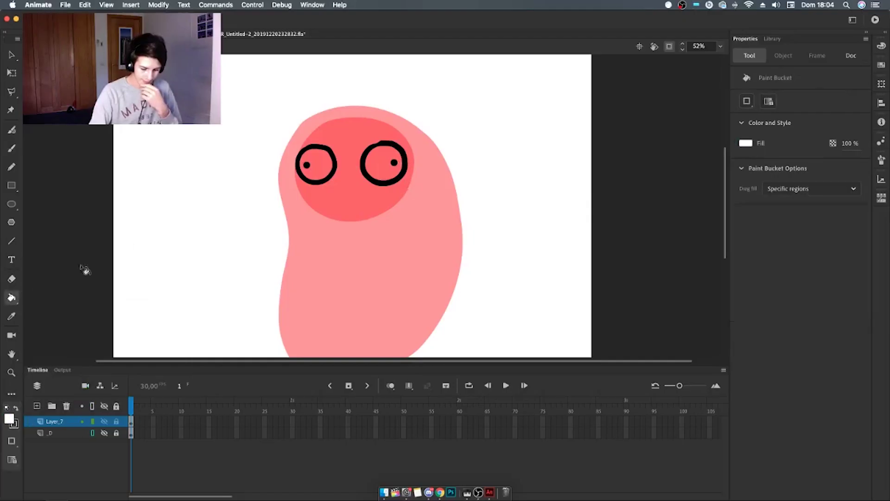
- Fill both outlined eyes of the pink bean with white using the Paint Bucket
{"action": "left_click", "coordinate": [322, 169]}
{"action": "left_click", "coordinate": [380, 172]}
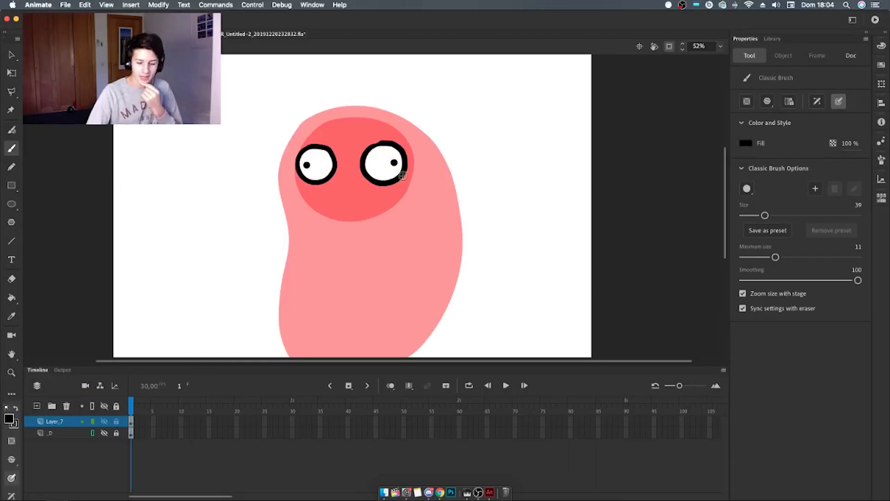
- Brush three short black whiskers below each eye of the pink bean
{"action": "left_click_drag", "start_coordinate": [389, 187], "coordinate": [401, 185]}
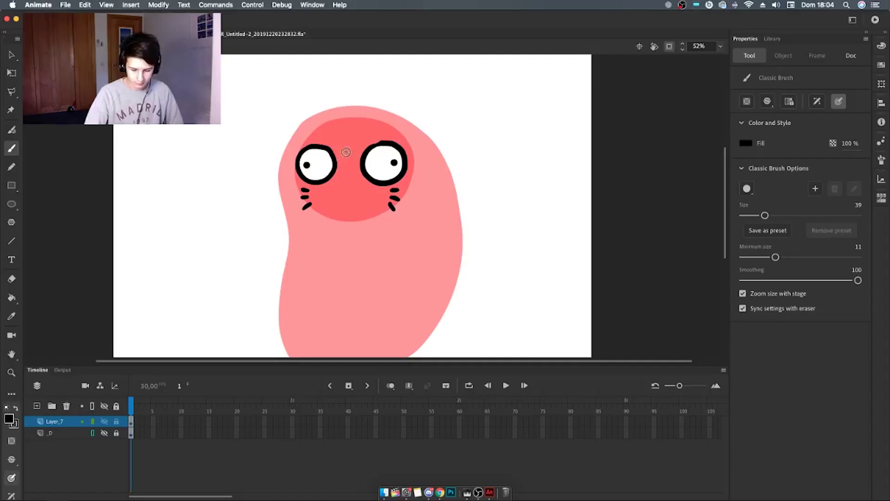
{"action": "key", "text": "super+z"}
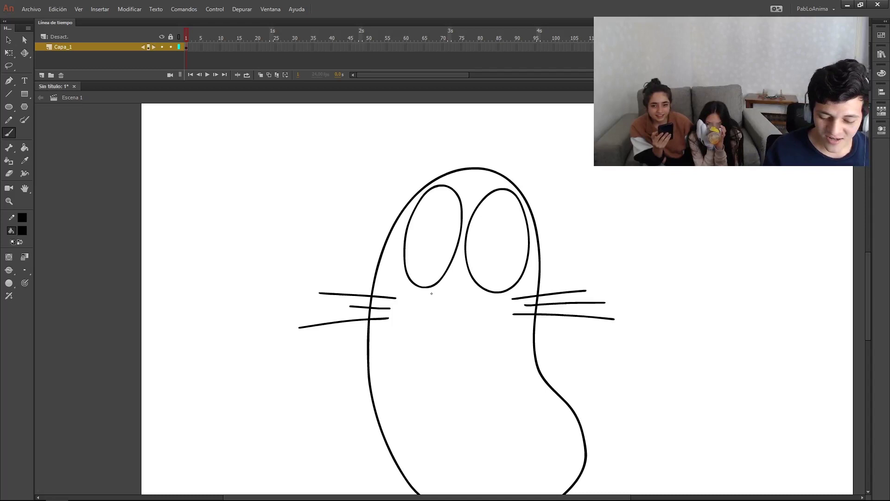
{"action": "mouse_move", "coordinate": [430, 293]}
{"action": "left_mouse_down"}
{"action": "mouse_move", "coordinate": [481, 296]}
{"action": "mouse_move", "coordinate": [436, 293]}
{"action": "mouse_move", "coordinate": [461, 294]}
{"action": "left_mouse_up"}
{"action": "key", "text": "ctrl+z"}
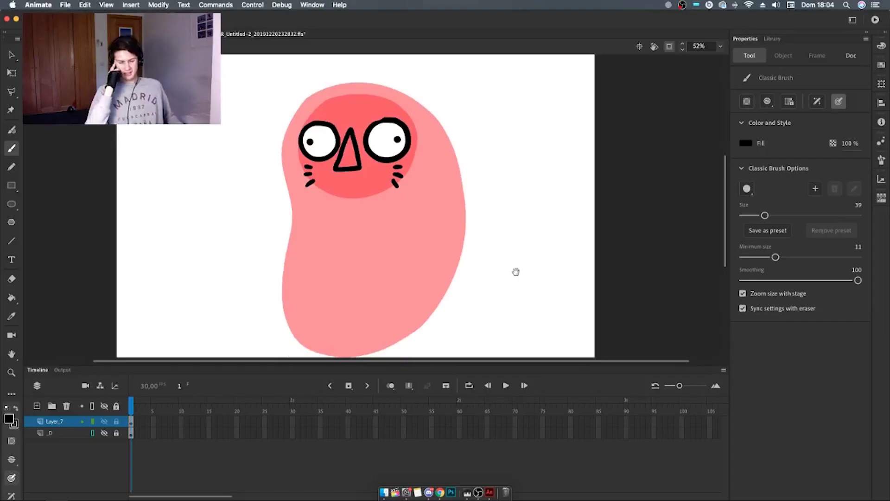
{"action": "left_click", "coordinate": [8, 419]}
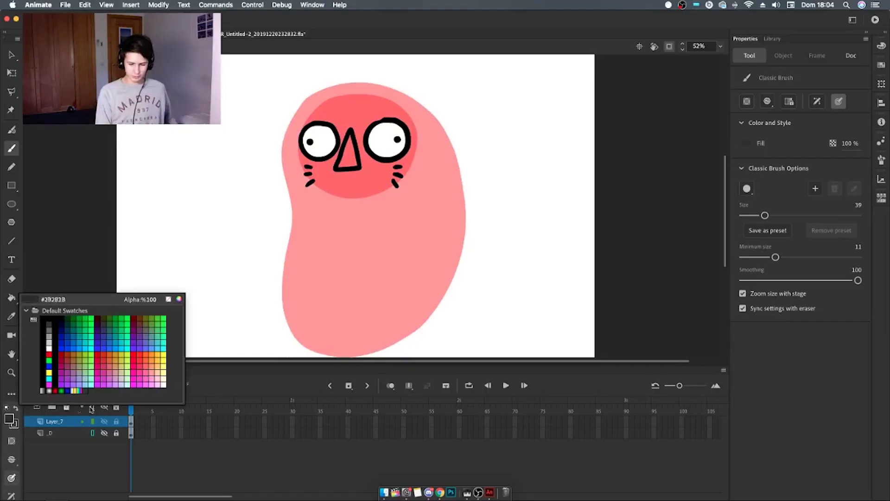
{"action": "left_click", "coordinate": [280, 302]}
{"action": "key", "text": "k"}
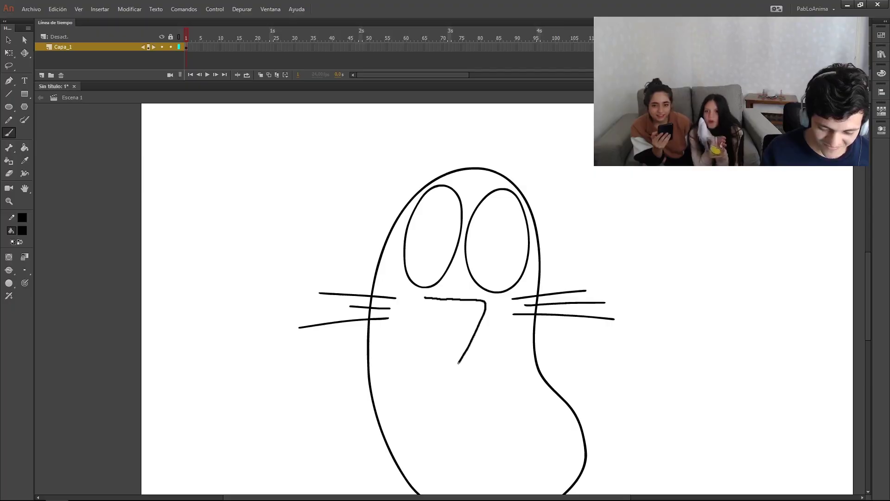
{"action": "mouse_move", "coordinate": [458, 363]}
{"action": "left_mouse_down"}
{"action": "mouse_move", "coordinate": [450, 368]}
{"action": "mouse_move", "coordinate": [422, 303]}
{"action": "mouse_move", "coordinate": [439, 299]}
{"action": "left_mouse_up"}
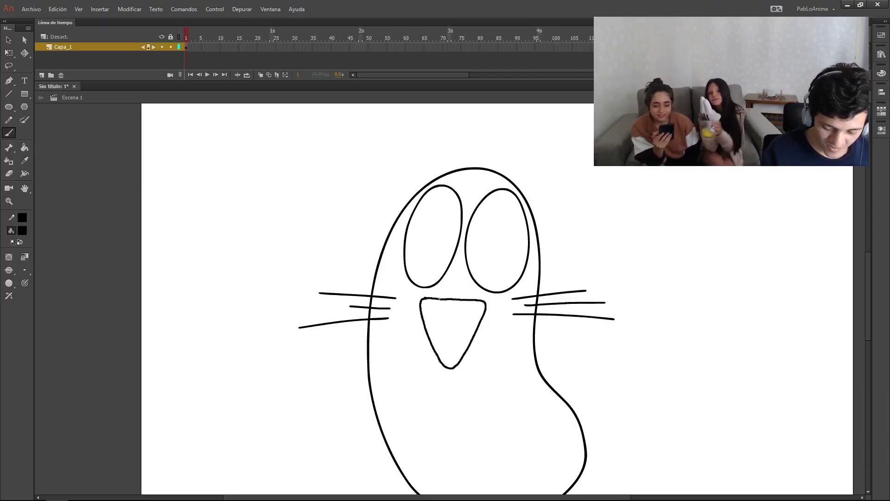
{"action": "key", "text": "ctrl+z"}
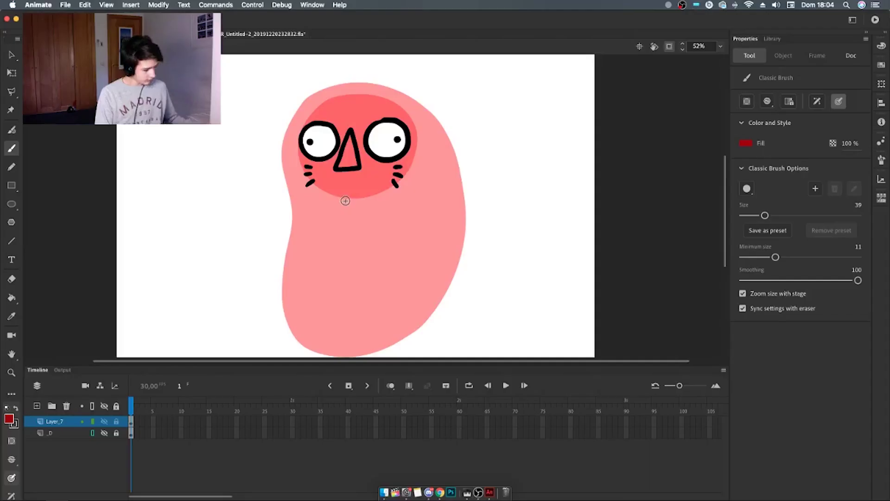
- Undo the pink bean's tall nose, set the brush fill to black and draw a lower, wider triangular nose between the eyes
{"action": "key", "text": "super+z"}
{"action": "left_click", "coordinate": [10, 420]}
{"action": "left_click", "coordinate": [53, 320]}
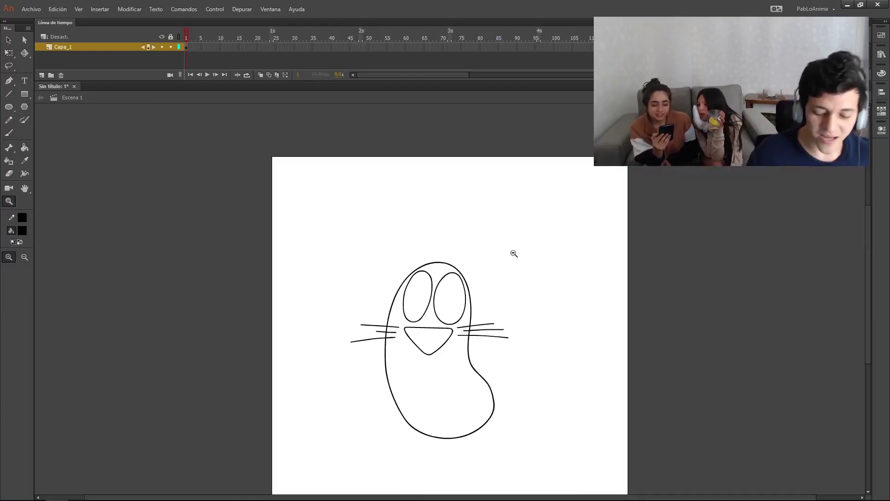
- Brush a small black pupil inside each eye of the outlined bean
{"action": "left_click", "coordinate": [496, 373]}
{"action": "scroll", "coordinate": [455, 284], "scroll_direction": "left", "scroll_amount": 2}
{"action": "key", "text": "b"}
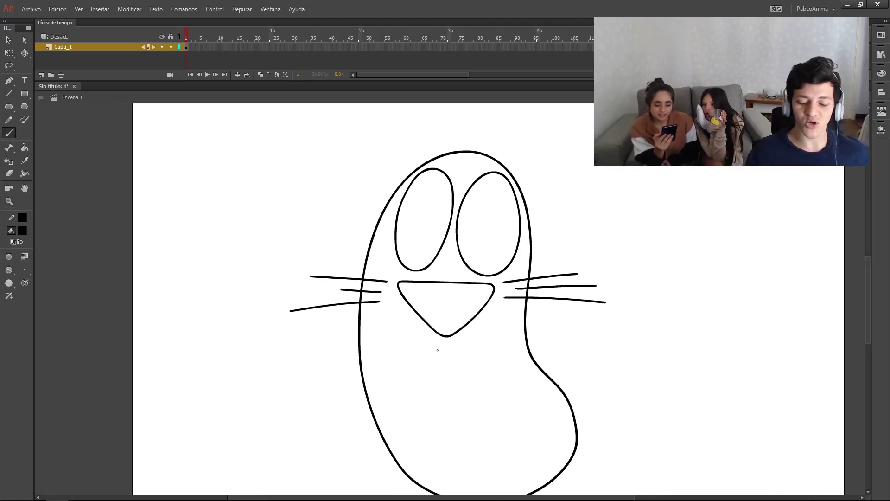
{"action": "scroll", "coordinate": [420, 421], "scroll_direction": "down", "scroll_amount": 1}
{"action": "scroll", "coordinate": [420, 421], "scroll_direction": "right", "scroll_amount": 1}
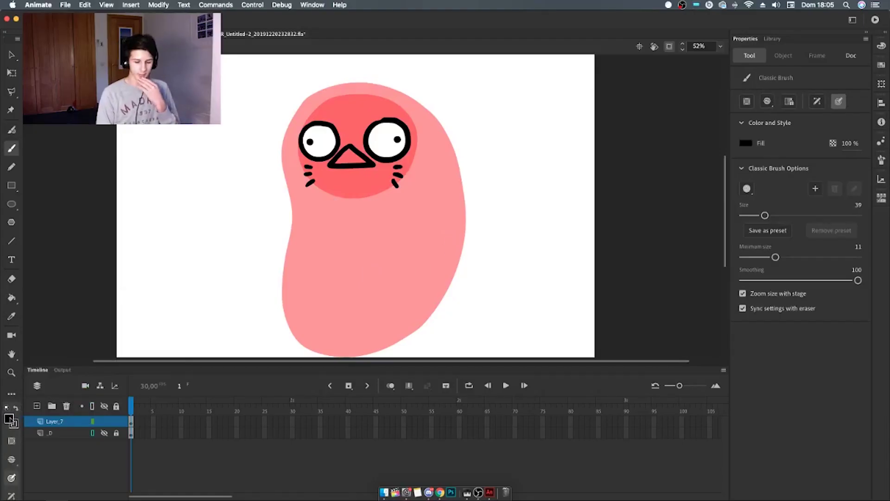
- Fill the pink bean's triangular nose with red
{"action": "left_click", "coordinate": [8, 418]}
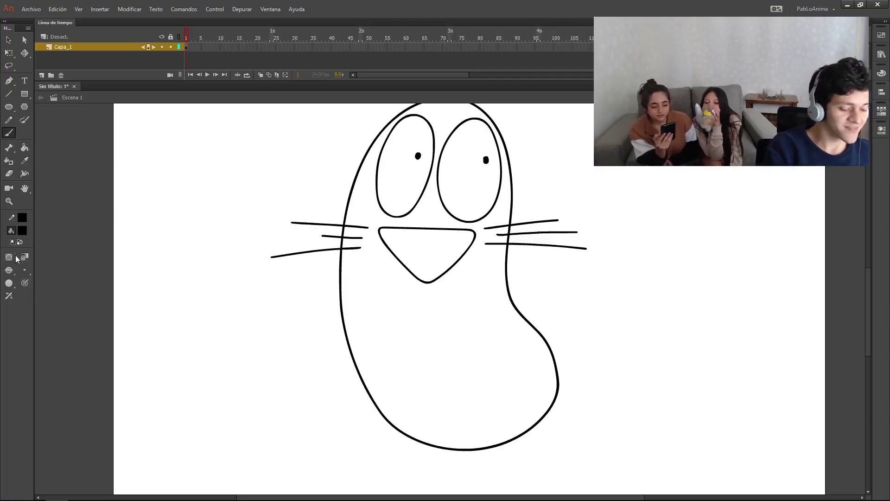
{"action": "mouse_move", "coordinate": [547, 321]}
{"action": "left_mouse_down"}
{"action": "mouse_move", "coordinate": [542, 279]}
{"action": "mouse_move", "coordinate": [528, 334]}
{"action": "mouse_move", "coordinate": [543, 312]}
{"action": "left_mouse_up"}
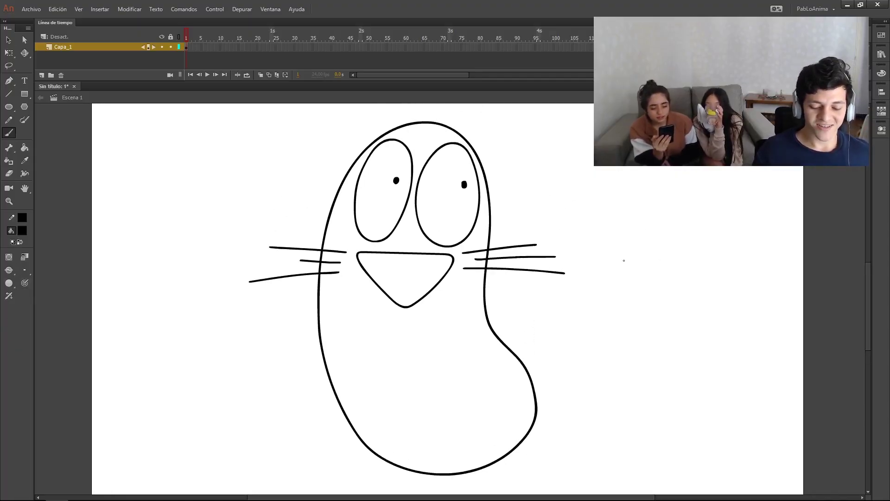
{"action": "left_click_drag", "start_coordinate": [548, 309], "coordinate": [544, 308]}
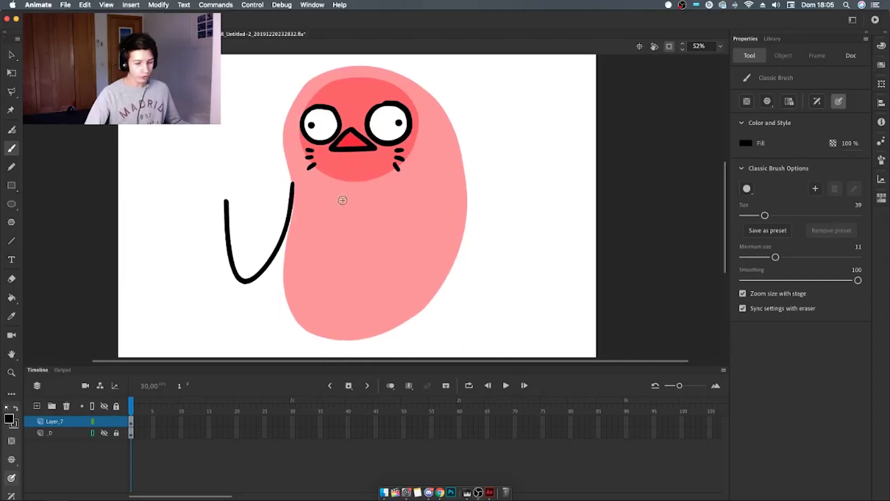
- Undo the pink bean's large curved arm and brush a bent and a straight arm with small hands, plus thin lines under the eyes
{"action": "key", "text": "super+z"}
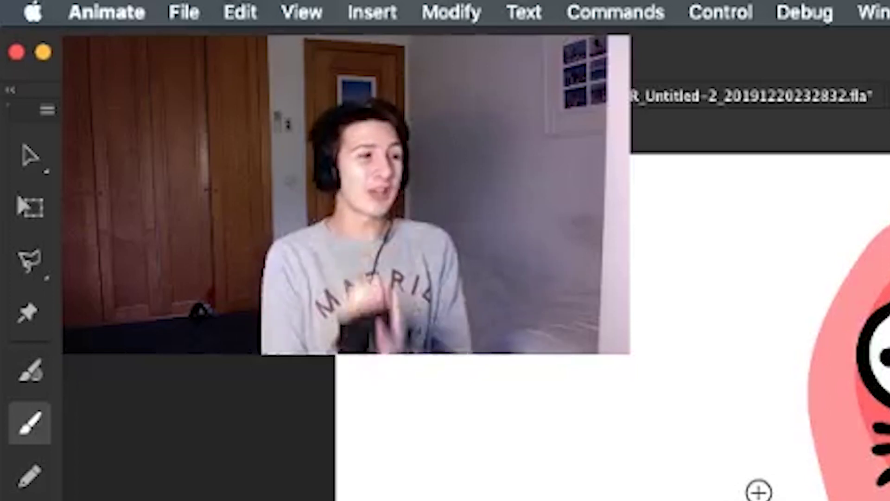
{"action": "scroll", "coordinate": [758, 464], "scroll_direction": "up", "scroll_amount": 3}
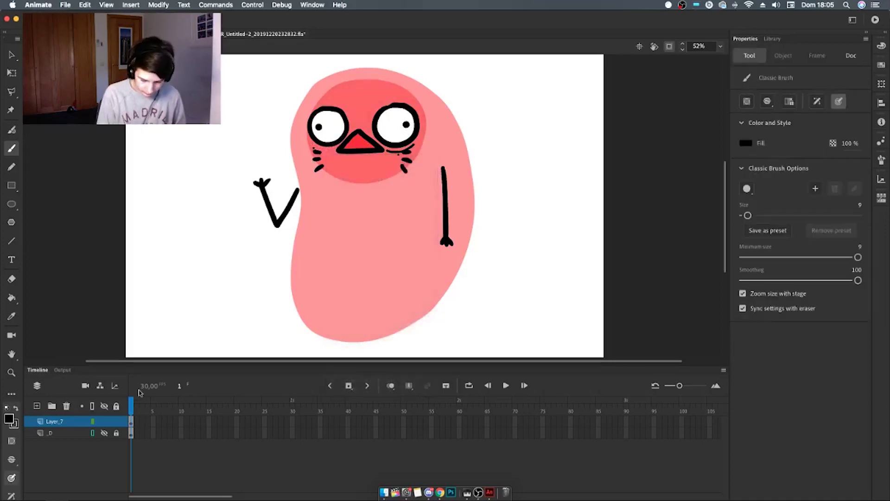
{"action": "left_click", "coordinate": [134, 402]}
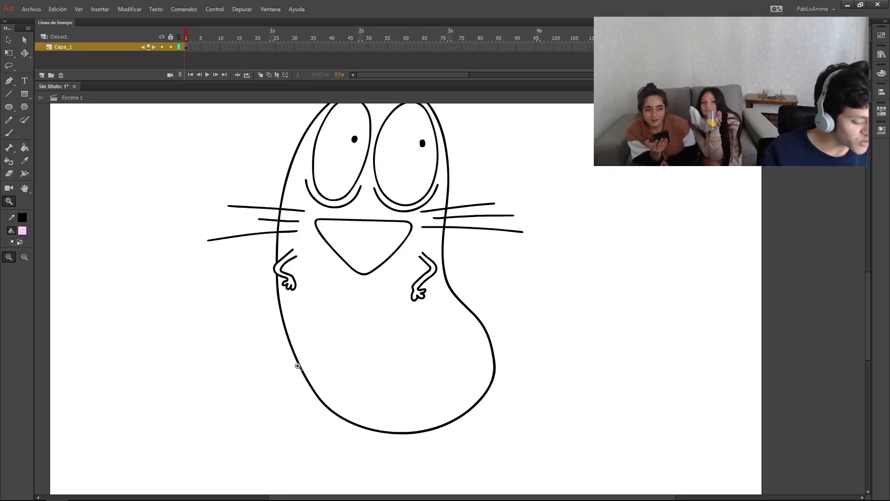
- Fill the outlined bean's body with light pink using the Paint Bucket, leaving the eyes and triangular nose white
{"action": "key", "text": "k"}
{"action": "left_click", "coordinate": [453, 357]}
{"action": "left_click", "coordinate": [453, 336], "text": "alt"}
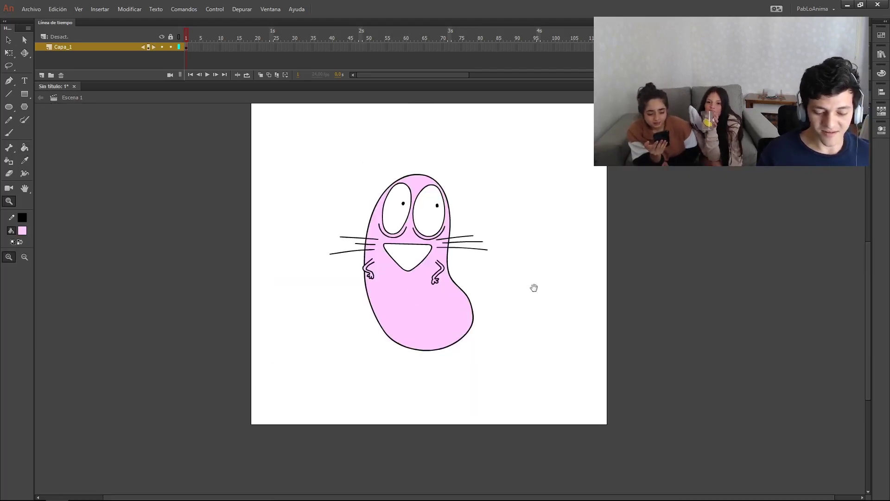
{"action": "left_click_drag", "start_coordinate": [534, 288], "coordinate": [517, 296]}
{"action": "left_click", "coordinate": [487, 292]}
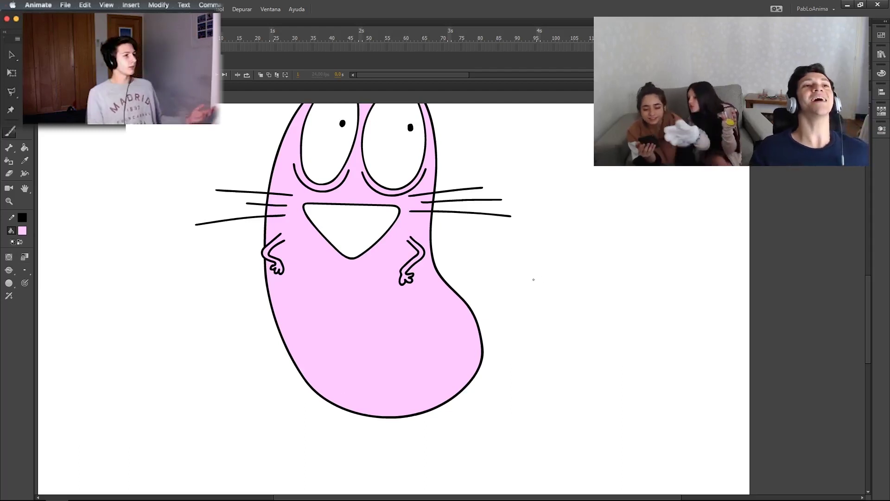
{"action": "key", "text": "z"}
{"action": "left_click", "coordinate": [432, 320], "text": "alt"}
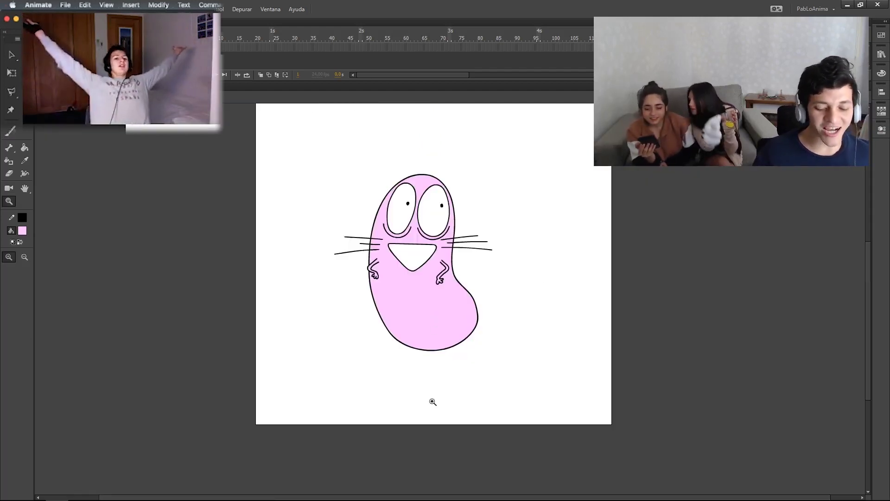
{"action": "left_click", "coordinate": [22, 231]}
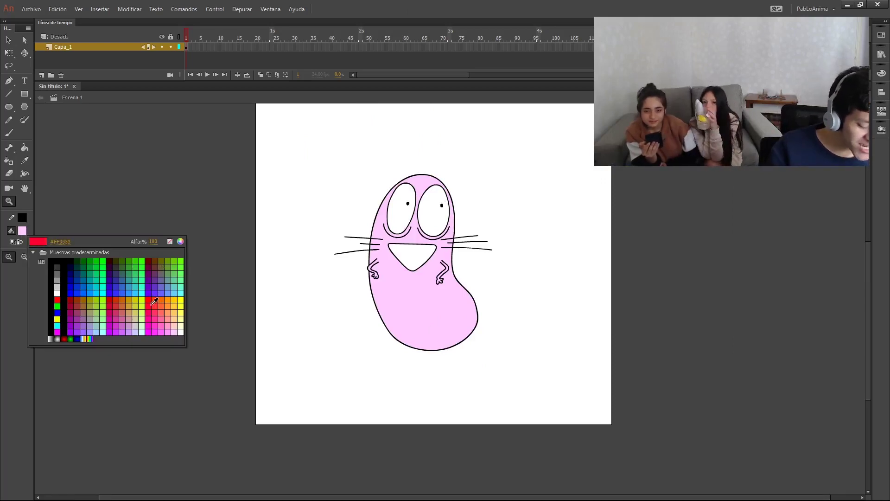
{"action": "left_click", "coordinate": [154, 301]}
{"action": "left_click", "coordinate": [23, 230]}
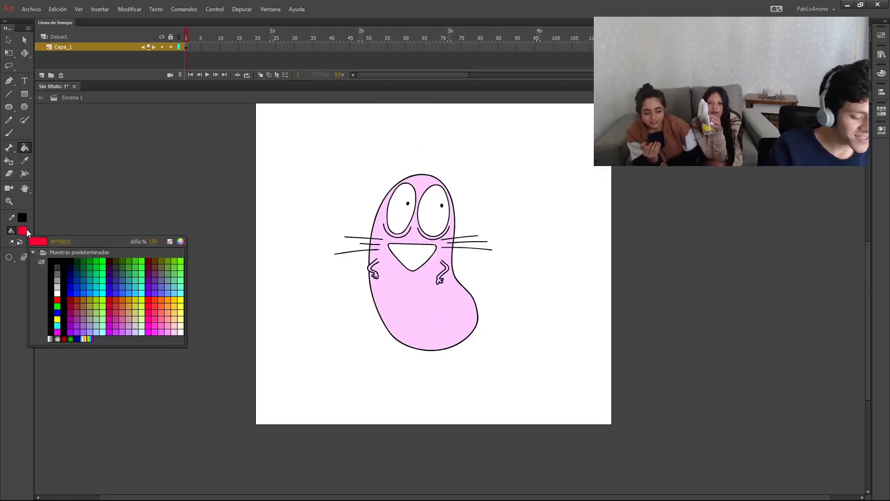
{"action": "left_click", "coordinate": [23, 228]}
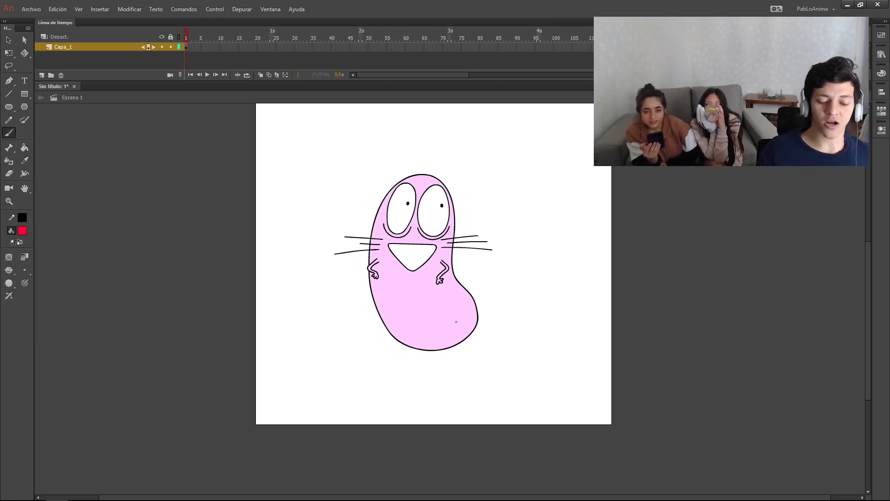
- Set the brush fill to black and paint an irregular black patch inside the light pink bean's right edge below the arm
{"action": "key", "text": "z"}
{"action": "left_click", "coordinate": [473, 292]}
{"action": "left_click", "coordinate": [442, 282]}
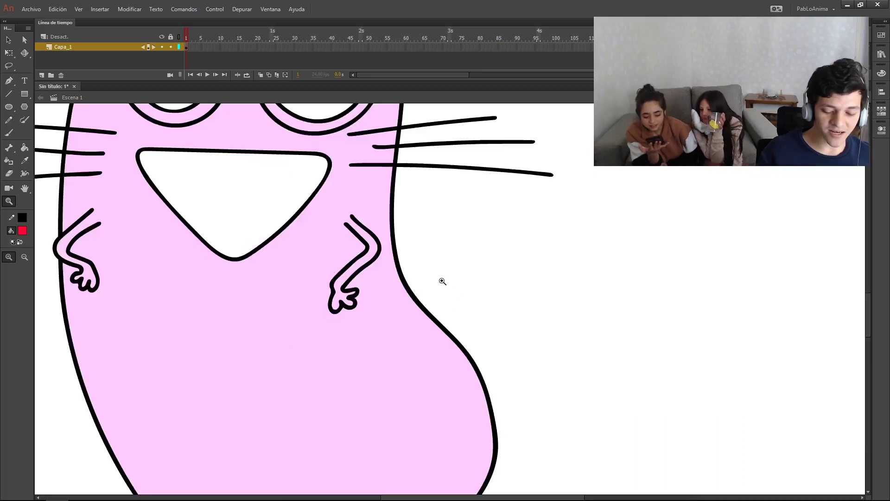
{"action": "left_click", "coordinate": [23, 231]}
{"action": "left_click", "coordinate": [61, 277]}
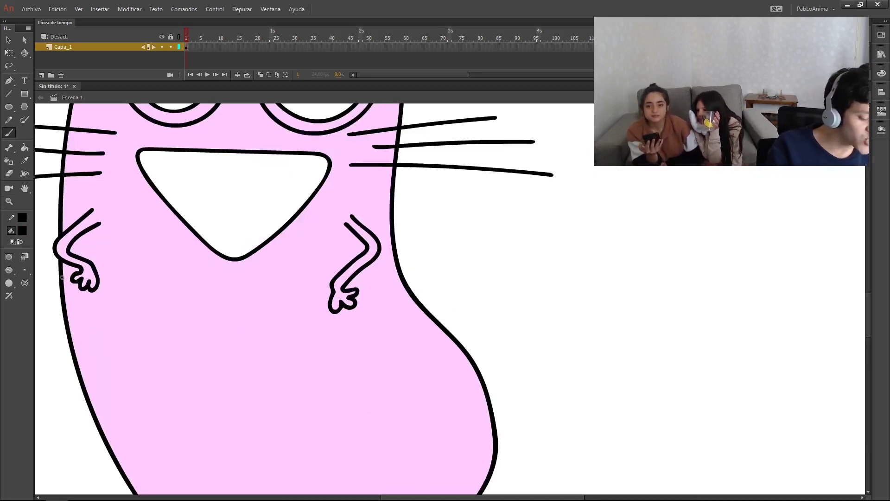
{"action": "left_click_drag", "start_coordinate": [411, 295], "coordinate": [409, 315]}
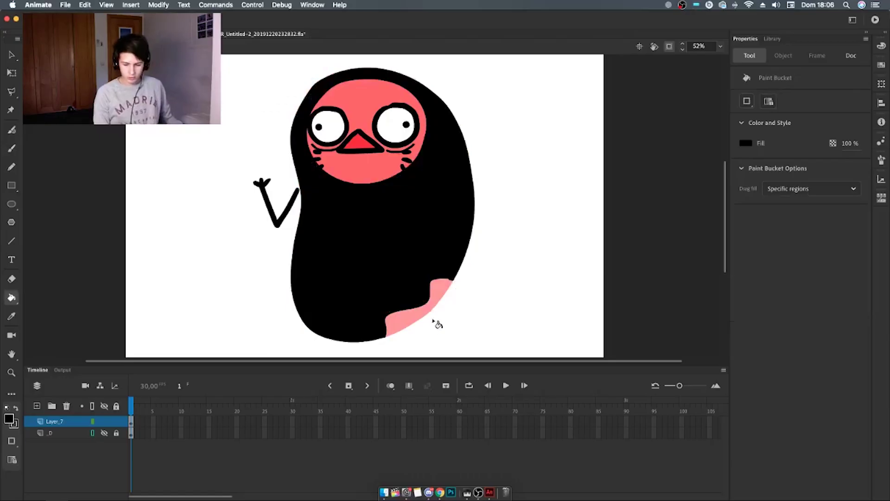
- Undo the black fill of the unoutlined bean's body and fill the irregular patch at its lower right edge with black instead
{"action": "key", "text": "super+z"}
{"action": "left_click", "coordinate": [423, 326]}
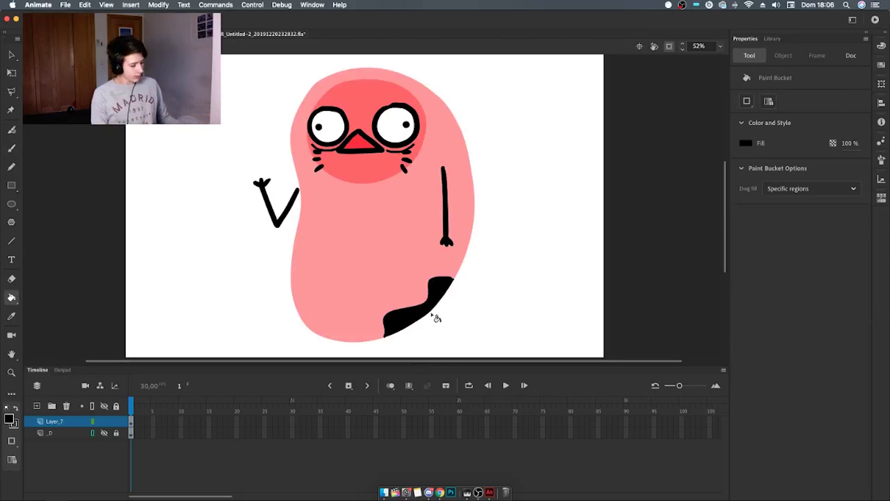
- Brush two black legs with feet under each bean and draw an open smiling mouth below the red nose
{"action": "key", "text": "b"}
{"action": "scroll", "coordinate": [479, 292], "scroll_direction": "right", "scroll_amount": 2}
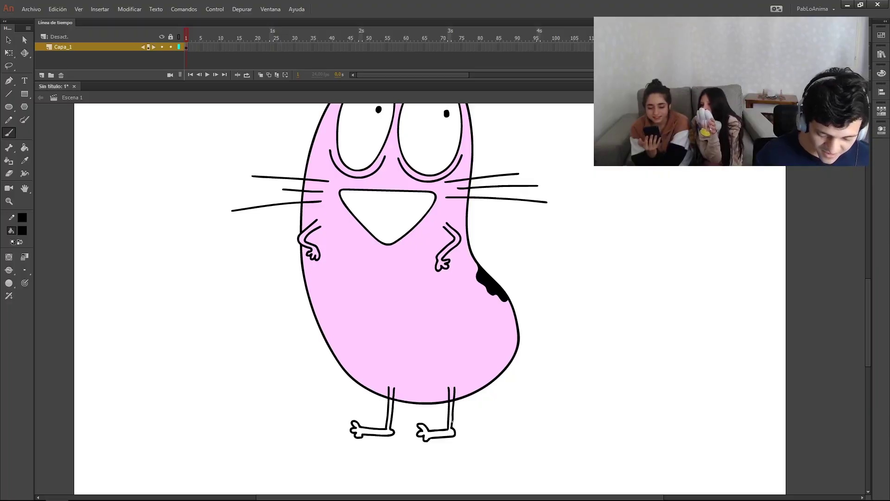
{"action": "key", "text": "v"}
{"action": "scroll", "coordinate": [453, 398], "scroll_direction": "up", "scroll_amount": 2}
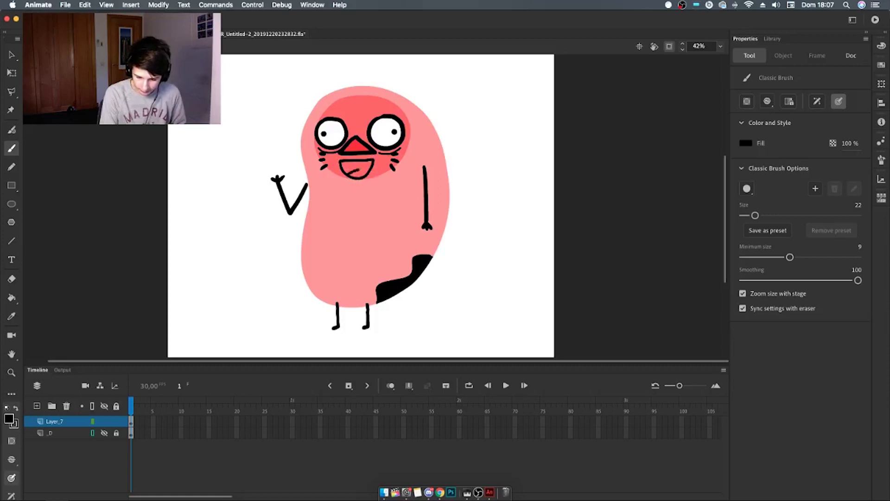
- Fill the unoutlined bean's open mouth with yellow tones and its triangular nose with brown using the Paint Bucket
{"action": "left_click", "coordinate": [8, 419]}
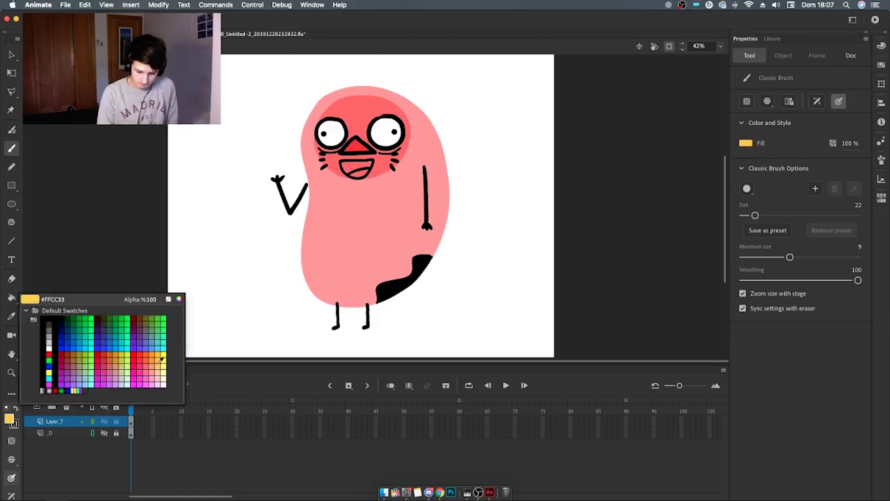
{"action": "left_click", "coordinate": [151, 333]}
{"action": "key", "text": "k"}
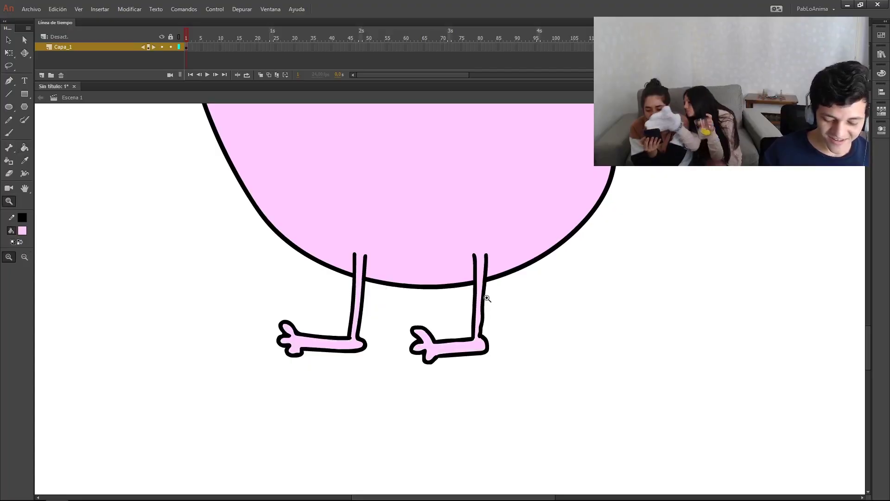
- Set the outlined bean's fill color to black, switch to the Paint Bucket and open the fill color choices again
{"action": "key", "text": "ctrl+minus"}
{"action": "left_click_drag", "start_coordinate": [441, 225], "coordinate": [526, 334]}
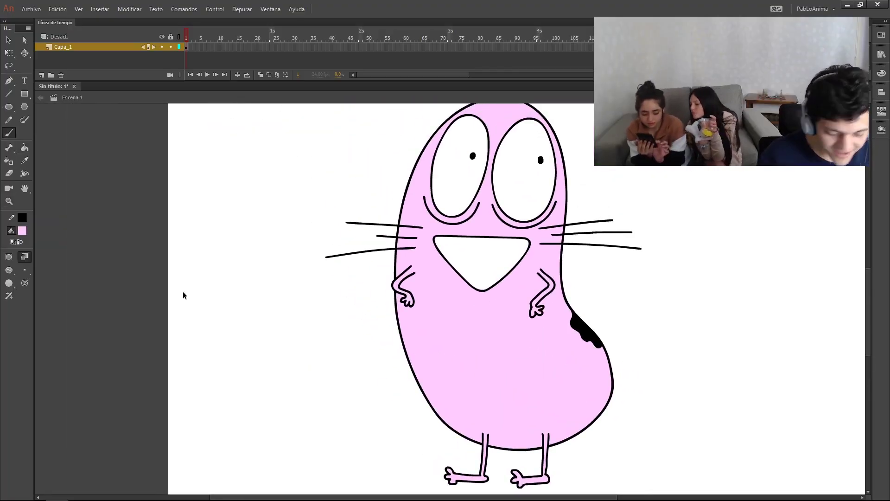
{"action": "left_click", "coordinate": [22, 231]}
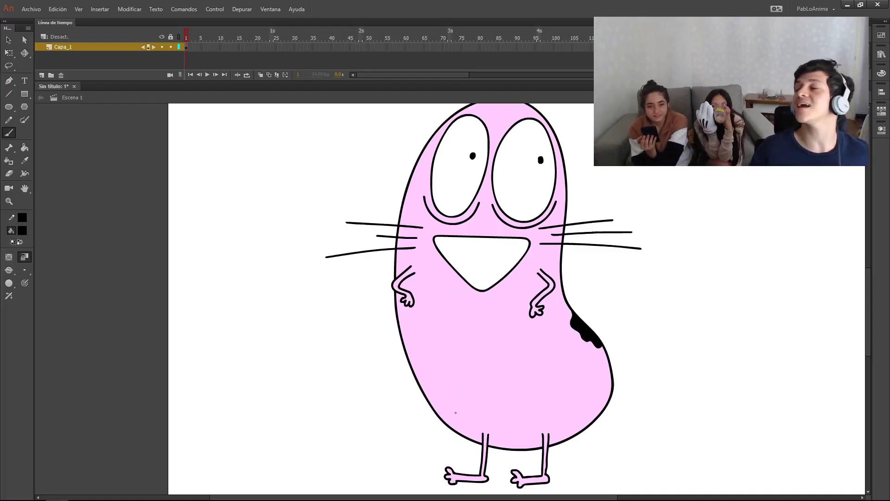
{"action": "key", "text": "k"}
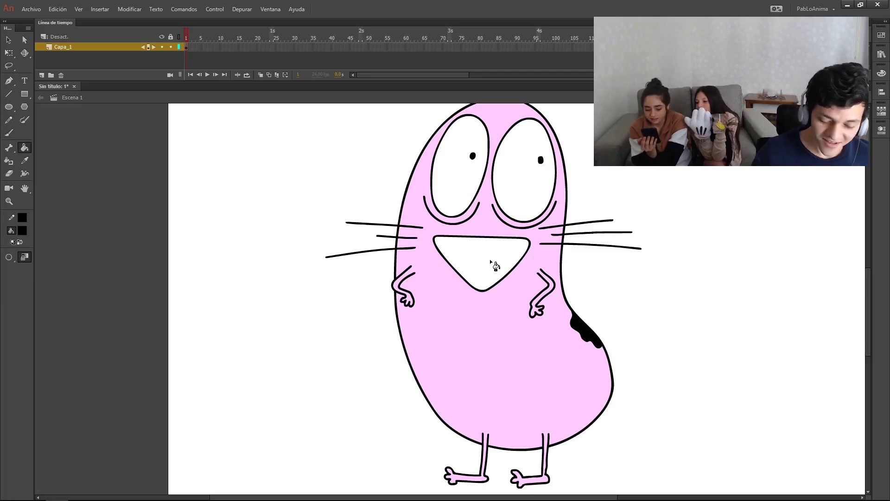
{"action": "left_click", "coordinate": [22, 230]}
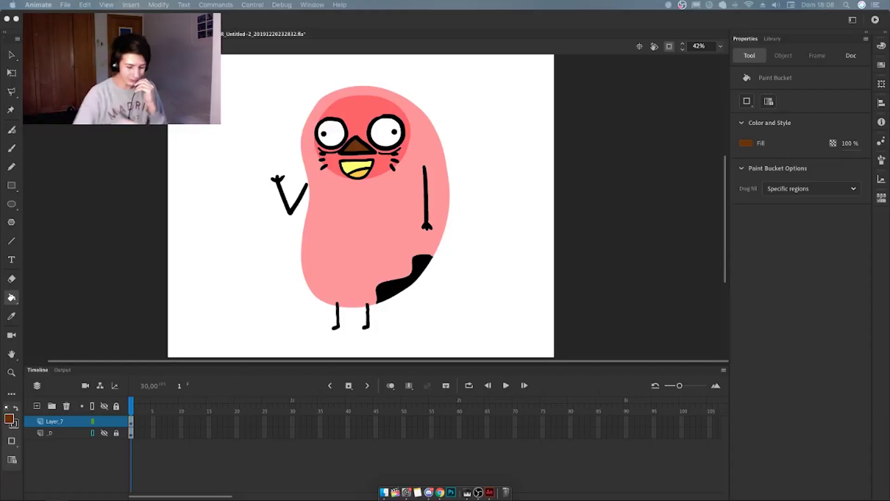
- Draw a small black-outlined tooth in the upper part of the yellow mouth and fill it with white
{"action": "left_click", "coordinate": [9, 418]}
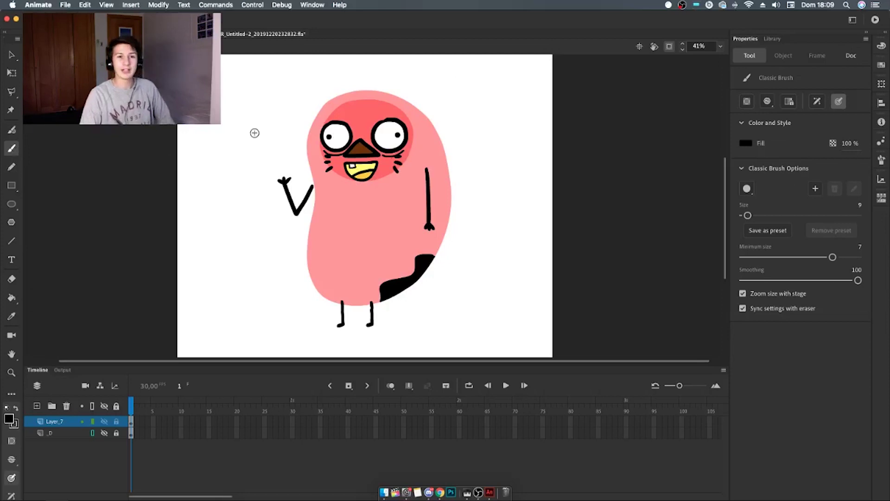
{"action": "left_click_drag", "start_coordinate": [402, 103], "coordinate": [415, 84]}
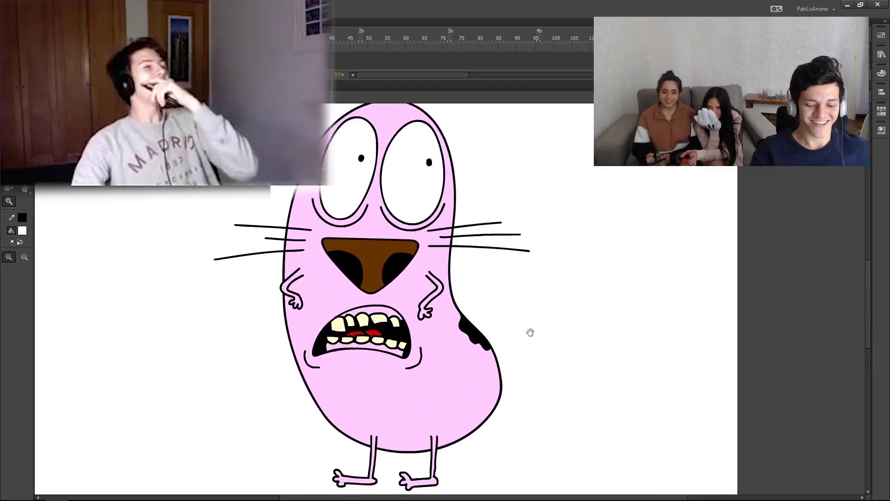
{"action": "left_click", "coordinate": [522, 346], "text": "alt"}
{"action": "left_click_drag", "start_coordinate": [278, 144], "coordinate": [540, 409]}
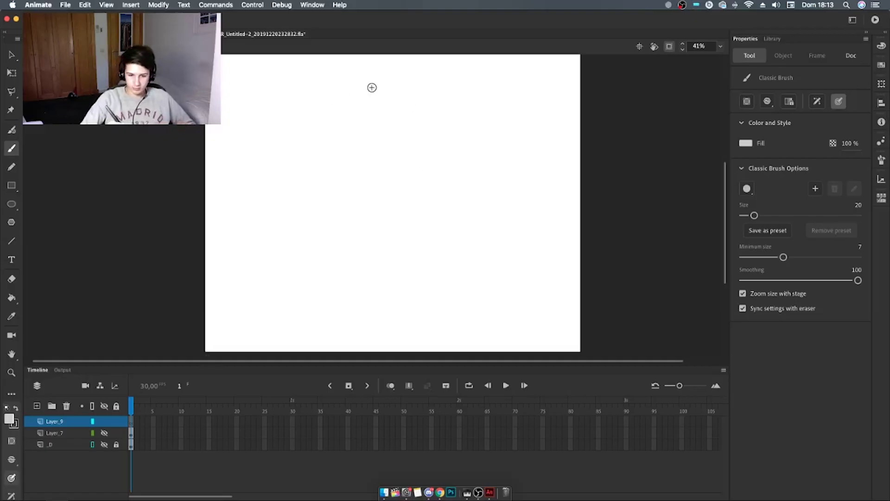
- Brush a new head outline with a bulging snout in each document, one light grey and one black, discarding the first grey oval
{"action": "mouse_move", "coordinate": [334, 88]}
{"action": "left_mouse_down"}
{"action": "mouse_move", "coordinate": [298, 105]}
{"action": "mouse_move", "coordinate": [433, 198]}
{"action": "mouse_move", "coordinate": [366, 90]}
{"action": "mouse_move", "coordinate": [378, 87]}
{"action": "left_mouse_up"}
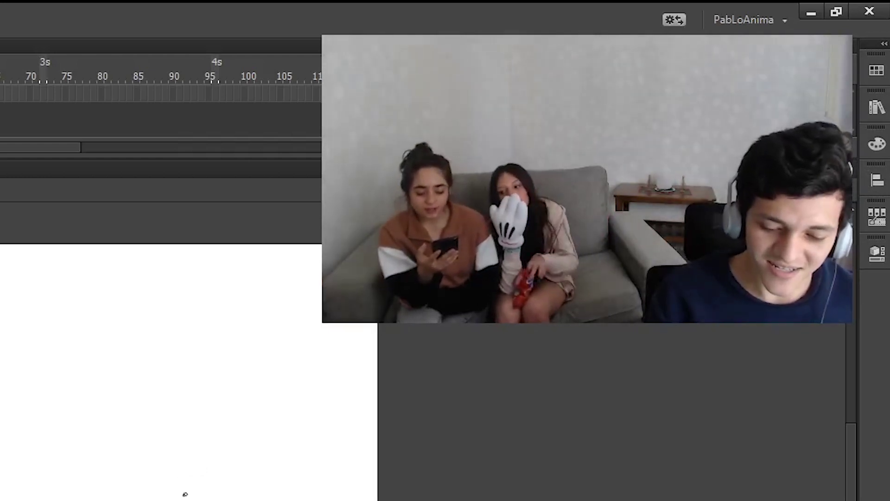
{"action": "mouse_move", "coordinate": [184, 492]}
{"action": "left_mouse_down"}
{"action": "mouse_move", "coordinate": [171, 458]}
{"action": "mouse_move", "coordinate": [112, 426]}
{"action": "left_mouse_up"}
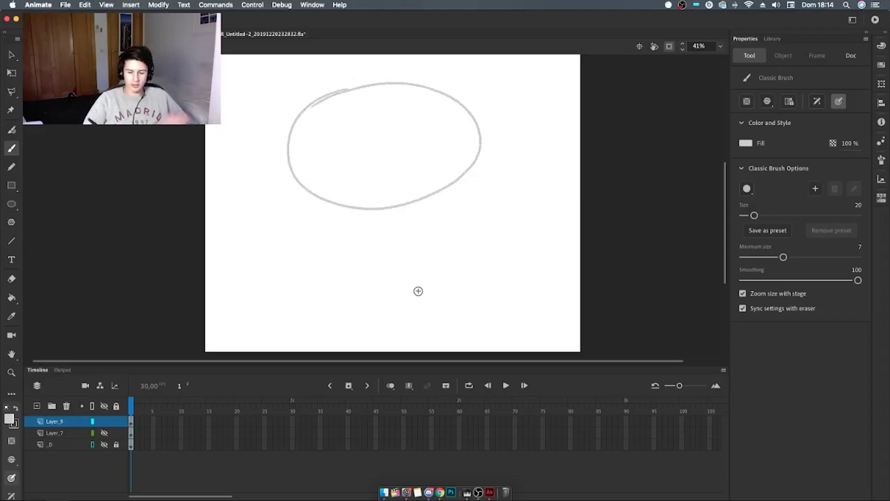
{"action": "key", "text": "super+z"}
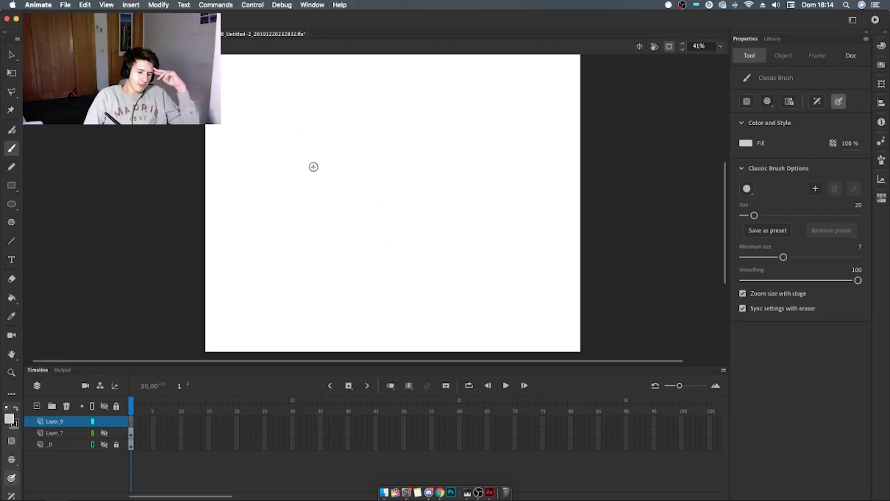
{"action": "mouse_move", "coordinate": [354, 75]}
{"action": "left_mouse_down"}
{"action": "mouse_move", "coordinate": [292, 119]}
{"action": "mouse_move", "coordinate": [353, 189]}
{"action": "left_mouse_up"}
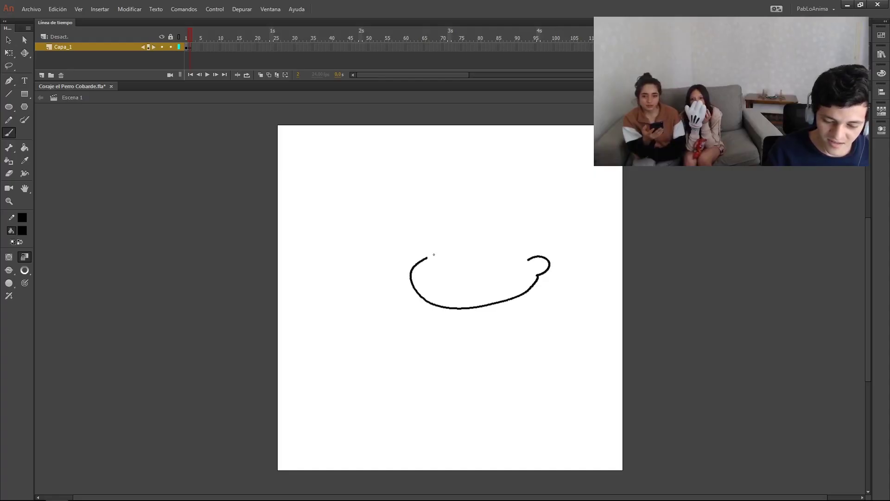
{"action": "mouse_move", "coordinate": [467, 246]}
{"action": "left_mouse_down"}
{"action": "mouse_move", "coordinate": [497, 228]}
{"action": "mouse_move", "coordinate": [523, 239]}
{"action": "mouse_move", "coordinate": [528, 259]}
{"action": "left_mouse_up"}
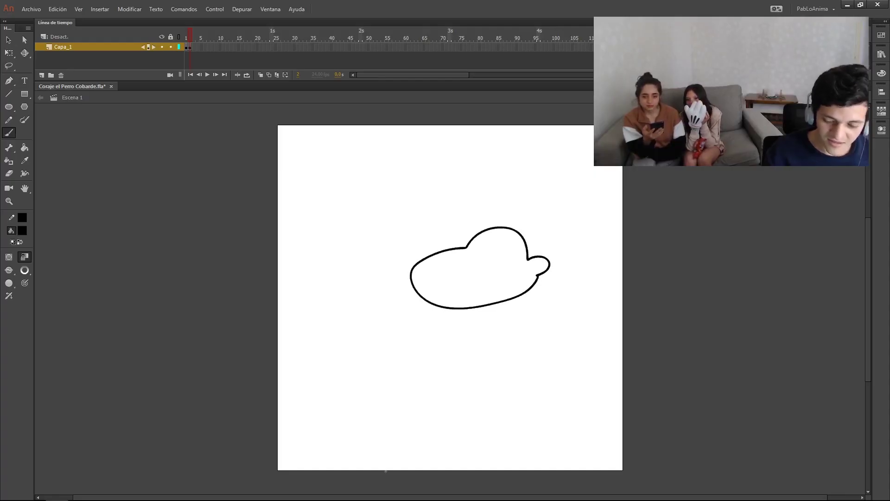
- Select the black head outline and clean up its lower-right edge with the Selection tool
{"action": "key", "text": "v"}
{"action": "left_click_drag", "start_coordinate": [579, 222], "coordinate": [433, 322]}
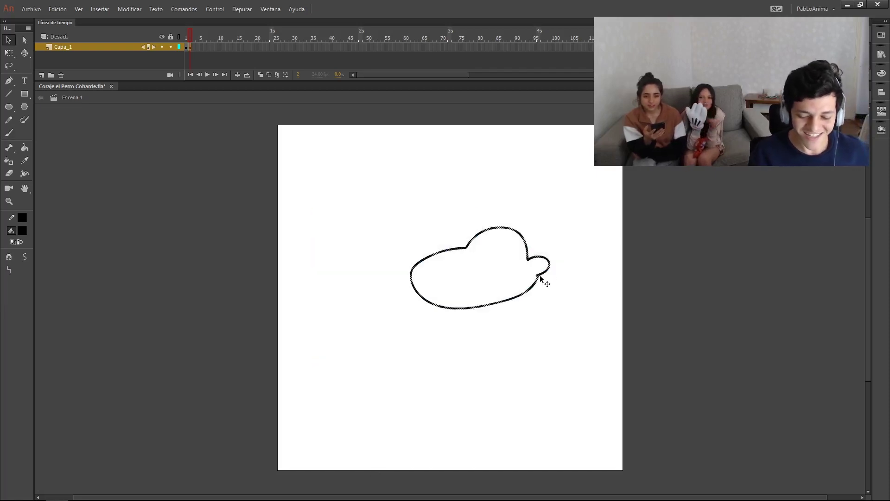
{"action": "left_click_drag", "start_coordinate": [542, 283], "coordinate": [531, 300]}
{"action": "left_click", "coordinate": [510, 424]}
{"action": "scroll", "coordinate": [529, 300], "scroll_direction": "up", "scroll_amount": 5}
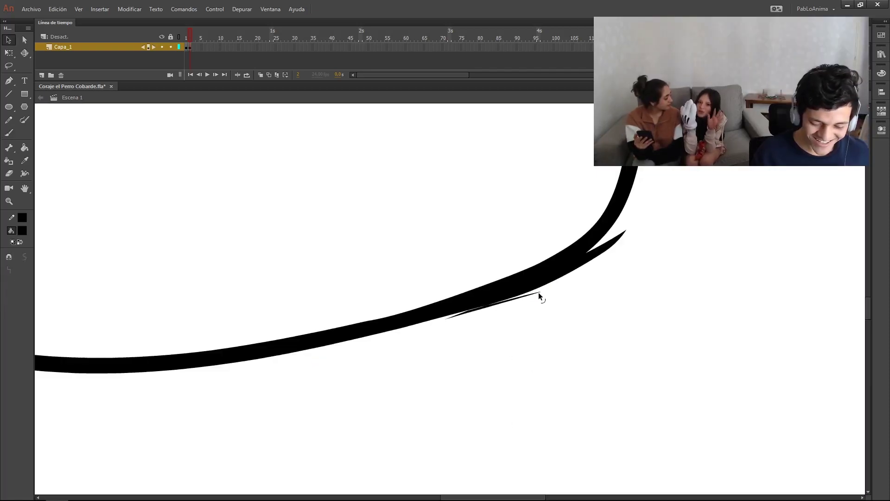
{"action": "left_click_drag", "start_coordinate": [544, 290], "coordinate": [616, 234]}
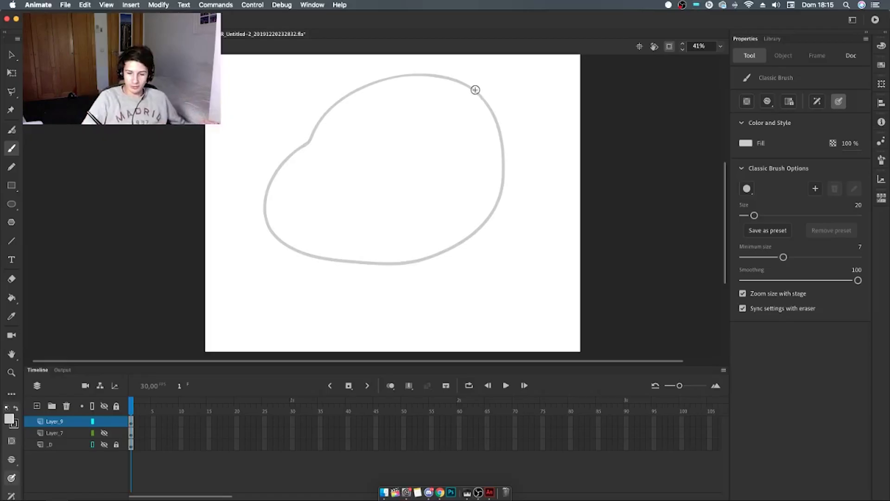
- Brush a pointed ear on each side of the grey head, redoing the right ear slightly lower, and start its inner line
{"action": "left_click_drag", "start_coordinate": [472, 88], "coordinate": [499, 71]}
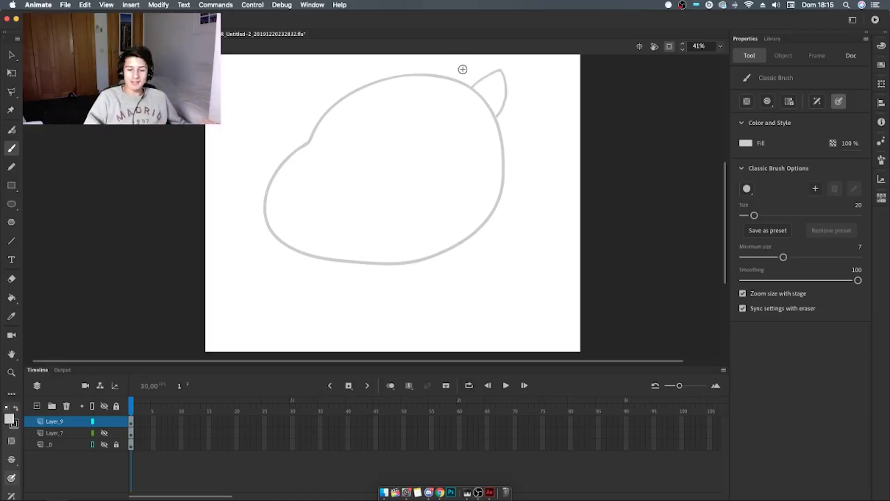
{"action": "key", "text": "super+z"}
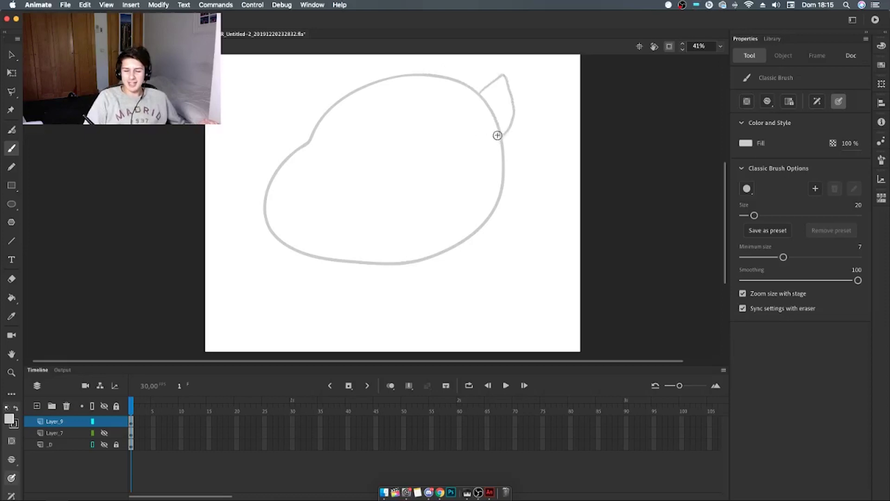
{"action": "mouse_move", "coordinate": [345, 87]}
{"action": "left_mouse_down"}
{"action": "mouse_move", "coordinate": [330, 72]}
{"action": "mouse_move", "coordinate": [312, 126]}
{"action": "left_mouse_up"}
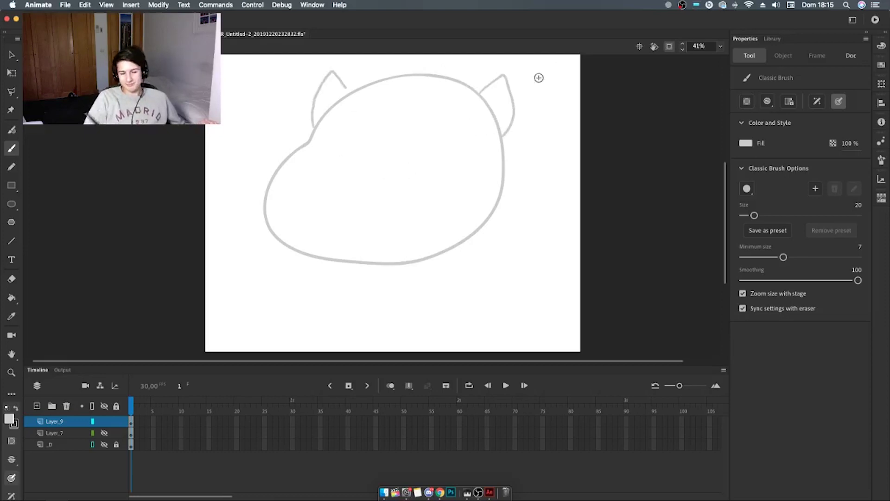
{"action": "left_click_drag", "start_coordinate": [486, 97], "coordinate": [497, 87]}
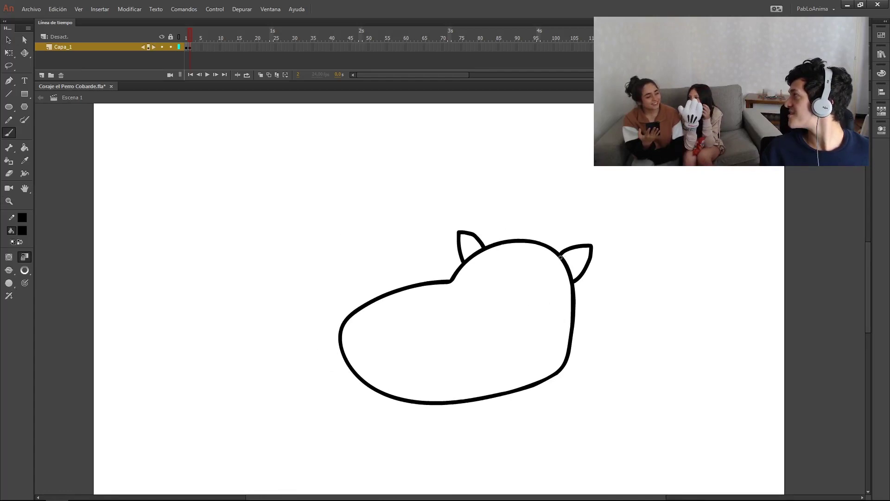
- Fill the black-outlined head with blue using the Paint Bucket and recolor it to the lighter blue #33CCFF
{"action": "left_click", "coordinate": [22, 231]}
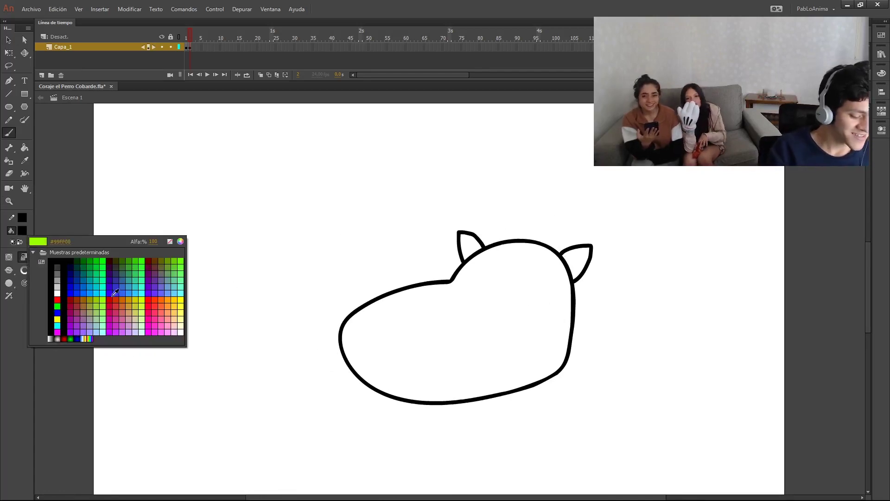
{"action": "left_click", "coordinate": [138, 293]}
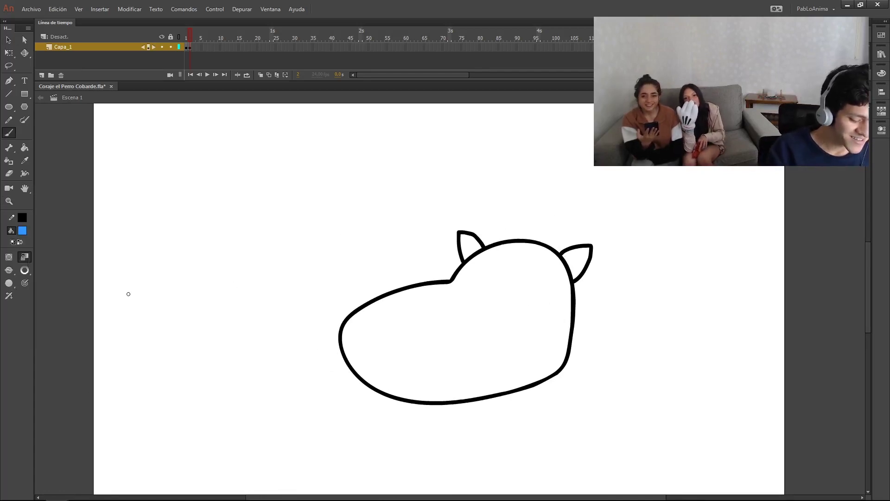
{"action": "left_click", "coordinate": [486, 326]}
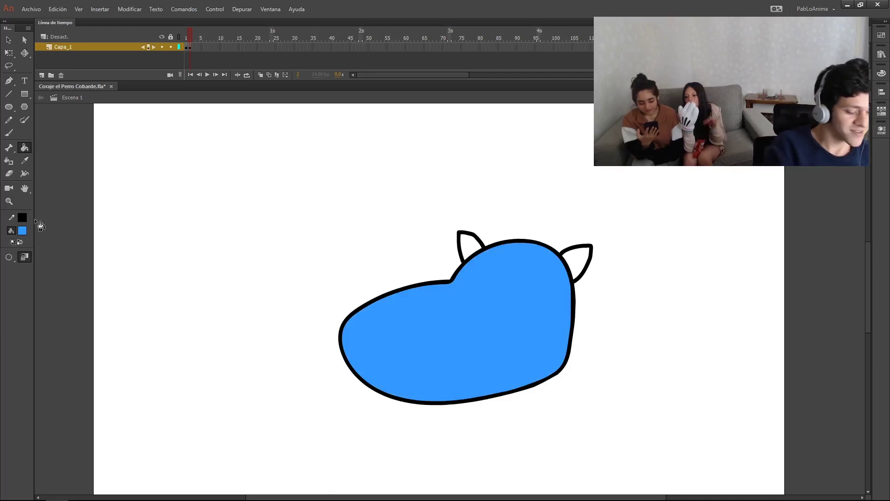
{"action": "left_click", "coordinate": [23, 230]}
{"action": "left_click", "coordinate": [139, 293]}
{"action": "left_click", "coordinate": [408, 337]}
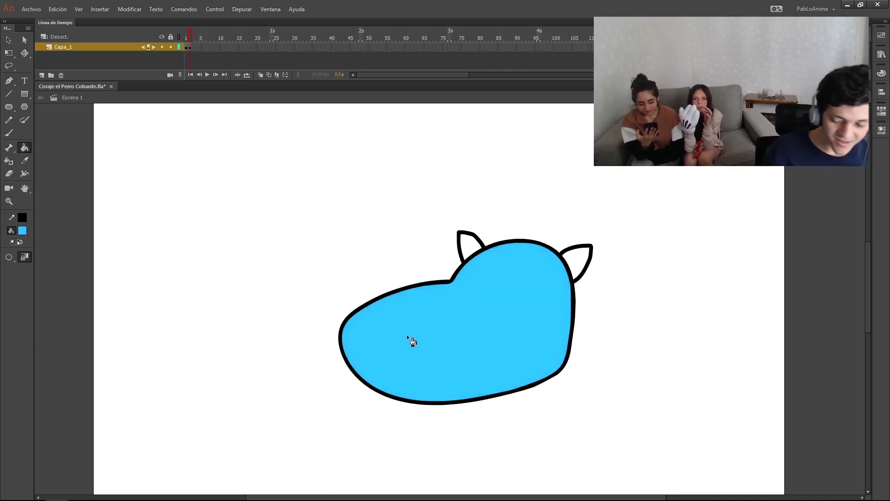
- Brush a closed blue head outline with a bulging snout at brush size 49 and select it with Free Transform
{"action": "left_click_drag", "start_coordinate": [559, 372], "coordinate": [540, 335]}
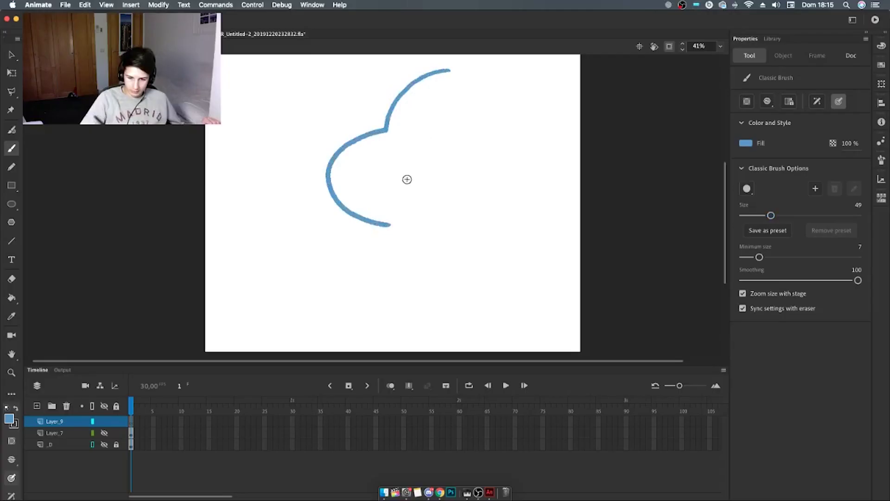
{"action": "mouse_move", "coordinate": [390, 138]}
{"action": "left_mouse_down"}
{"action": "mouse_move", "coordinate": [414, 214]}
{"action": "mouse_move", "coordinate": [501, 198]}
{"action": "mouse_move", "coordinate": [532, 147]}
{"action": "left_mouse_up"}
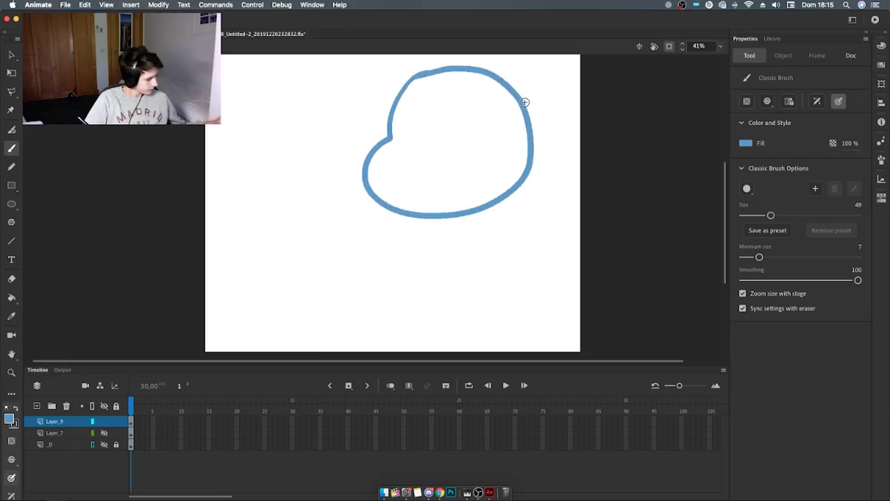
{"action": "key", "text": "q"}
{"action": "left_click", "coordinate": [462, 73]}
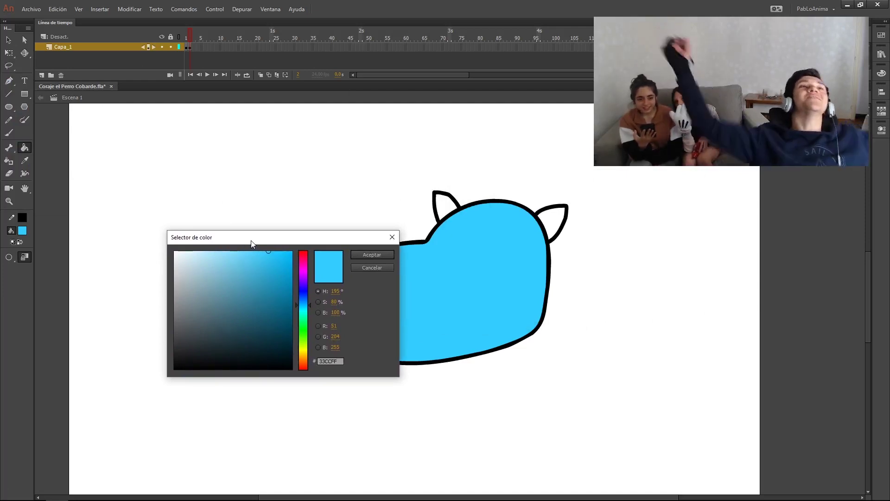
- Pick a pale blue in the black-outlined head's color selector and open the fill color choices for the empty Layer_12 drawing
{"action": "left_click", "coordinate": [206, 256]}
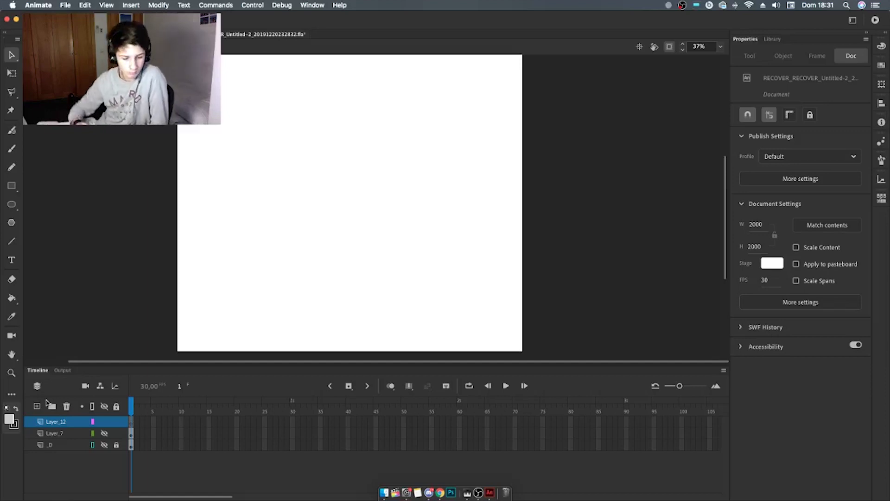
{"action": "left_click", "coordinate": [10, 420]}
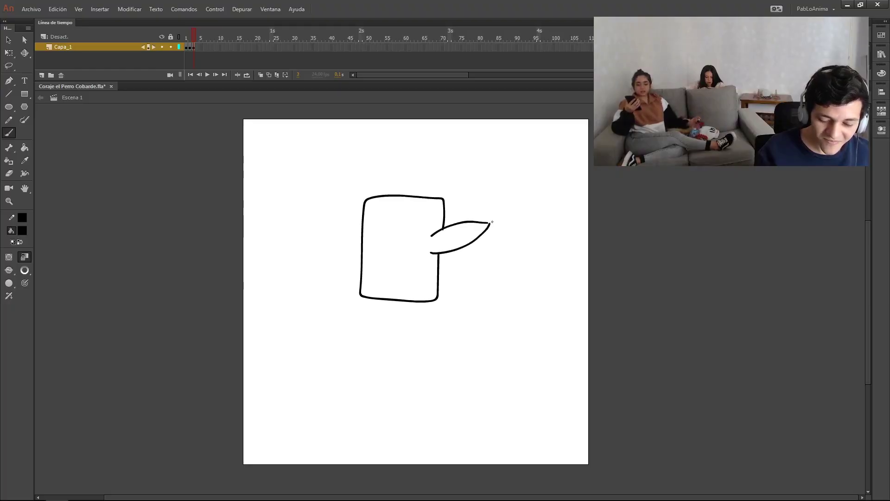
{"action": "left_click_drag", "start_coordinate": [438, 232], "coordinate": [477, 223]}
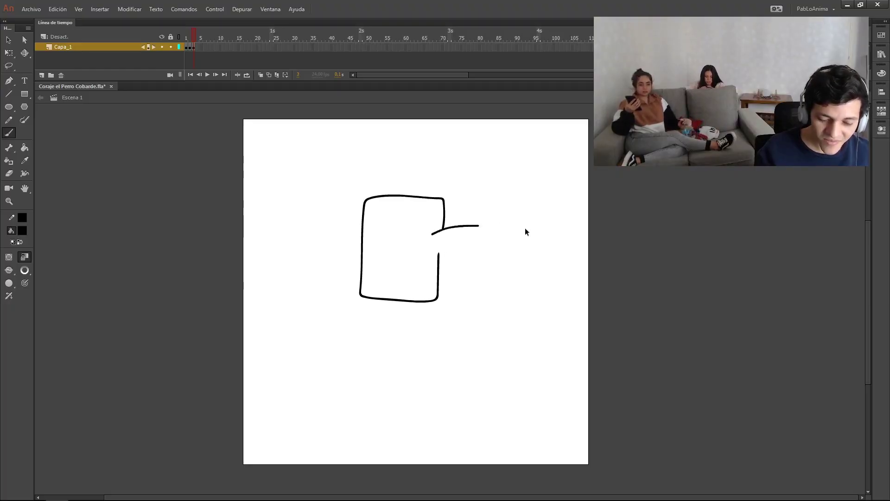
{"action": "key", "text": "ctrl+z"}
{"action": "key", "text": "ctrl+z"}
{"action": "key", "text": "ctrl+z"}
- Brush a thin black rounded-square head with a long pointed right ear and erase the head line inside the ear
{"action": "left_click_drag", "start_coordinate": [354, 199], "coordinate": [352, 222]}
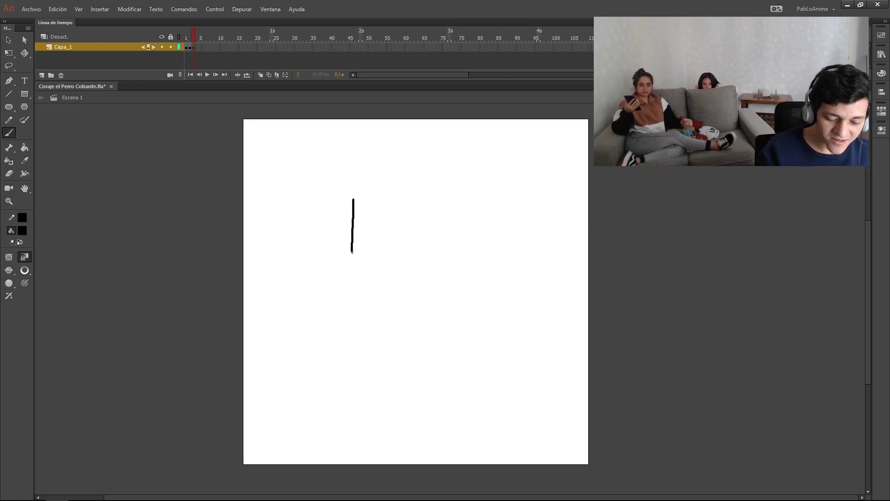
{"action": "mouse_move", "coordinate": [352, 252]}
{"action": "left_mouse_down"}
{"action": "mouse_move", "coordinate": [352, 272]}
{"action": "mouse_move", "coordinate": [367, 284]}
{"action": "mouse_move", "coordinate": [436, 288]}
{"action": "mouse_move", "coordinate": [449, 256]}
{"action": "mouse_move", "coordinate": [443, 197]}
{"action": "mouse_move", "coordinate": [432, 185]}
{"action": "mouse_move", "coordinate": [395, 184]}
{"action": "left_mouse_up"}
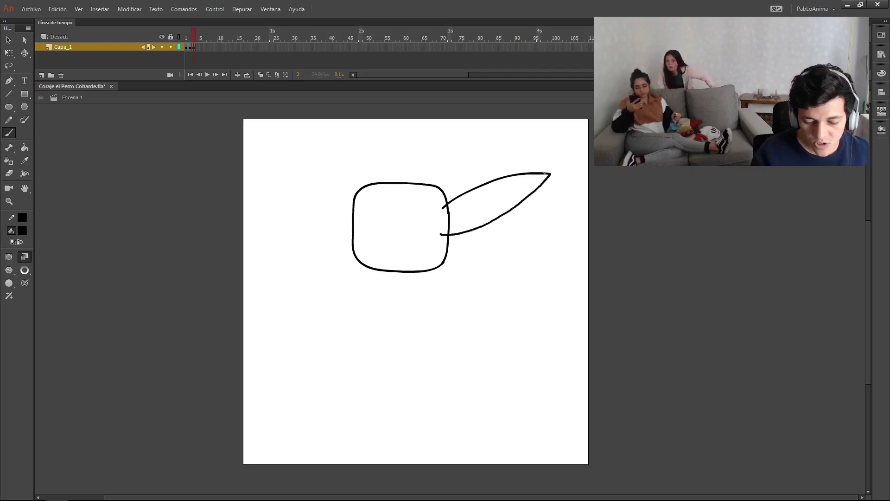
{"action": "key", "text": "e"}
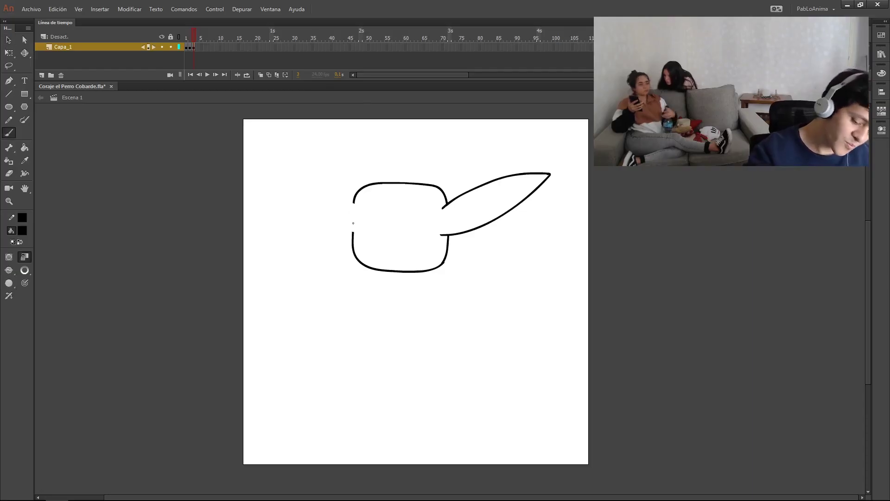
- Brush a pointed left ear on the thin-outlined square head, undoing the first version and redrawing it longer
{"action": "left_click_drag", "start_coordinate": [299, 199], "coordinate": [356, 231]}
{"action": "left_click_drag", "start_coordinate": [299, 198], "coordinate": [354, 203]}
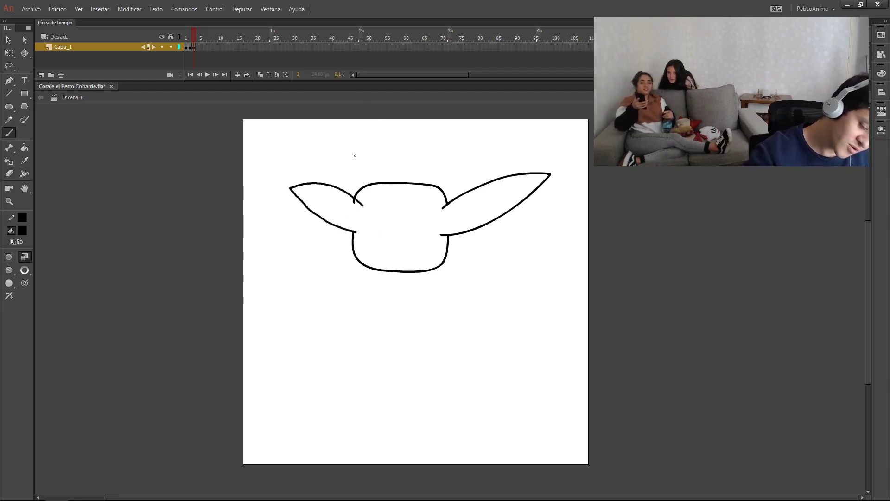
{"action": "key", "text": "ctrl+z"}
{"action": "key", "text": "ctrl+z"}
{"action": "left_click_drag", "start_coordinate": [300, 181], "coordinate": [355, 201]}
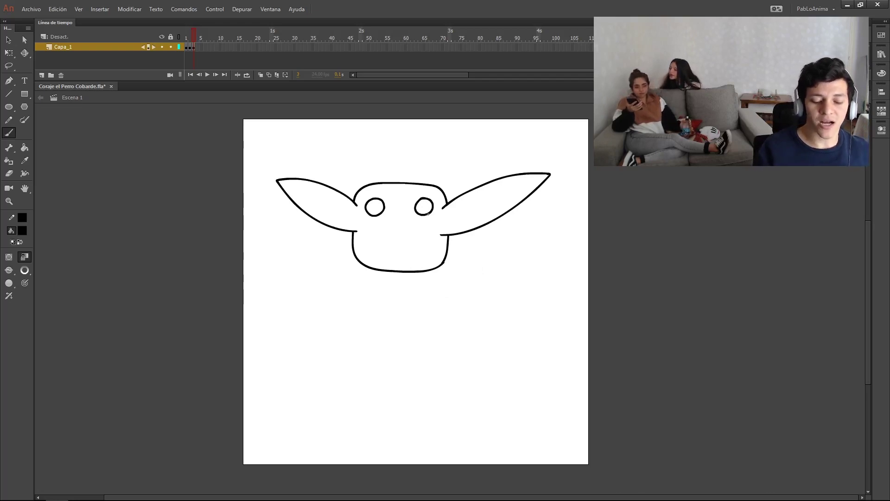
- Brush the pupils, nostrils and single-toothed mouths on both square heads, and redraw the thin-outlined head's right ear shorter
{"action": "left_click", "coordinate": [427, 223]}
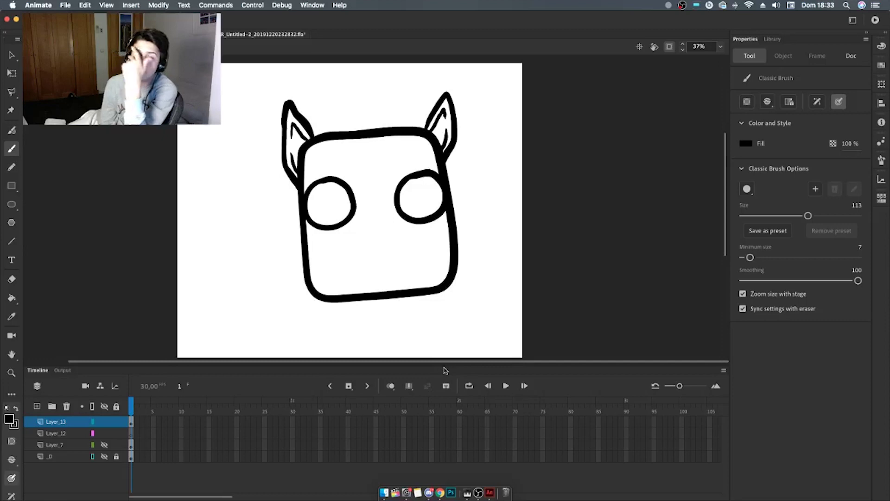
{"action": "left_click", "coordinate": [326, 203]}
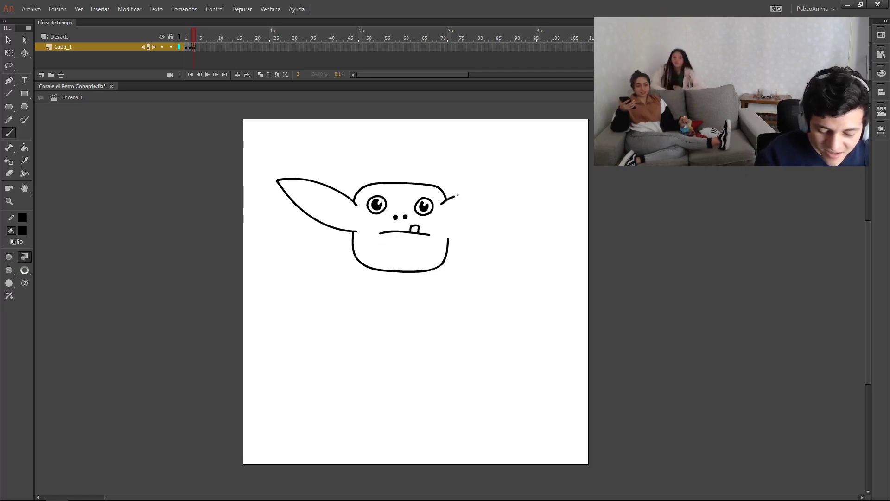
{"action": "left_click_drag", "start_coordinate": [491, 215], "coordinate": [442, 229]}
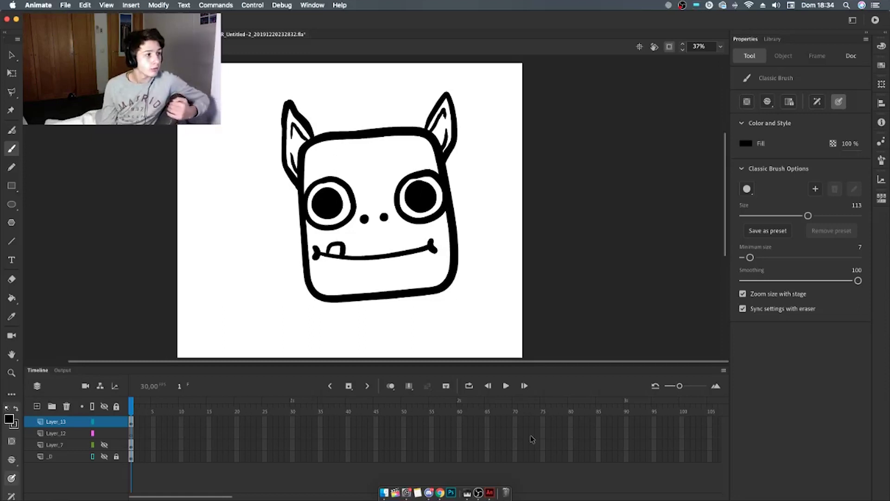
- Brush spiky black hair on top of both square heads, with a jagged lower hairline on the thin-outlined one
{"action": "left_click_drag", "start_coordinate": [399, 130], "coordinate": [397, 148]}
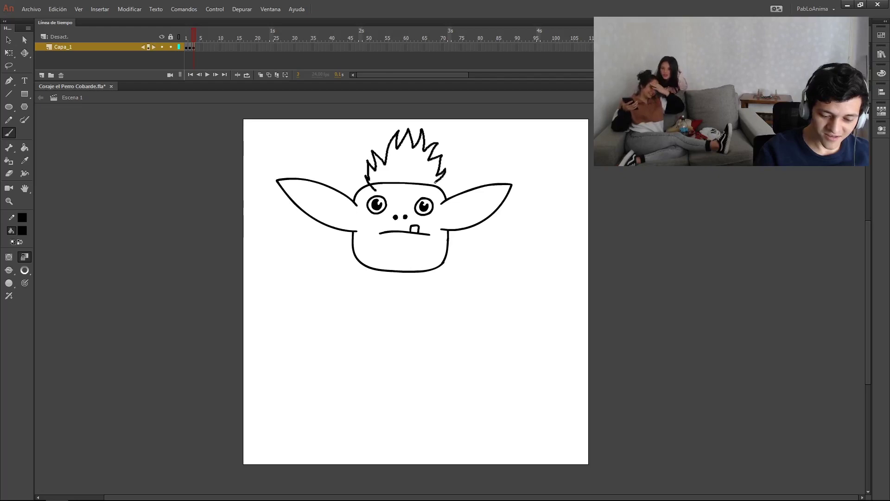
{"action": "left_click_drag", "start_coordinate": [436, 183], "coordinate": [433, 190]}
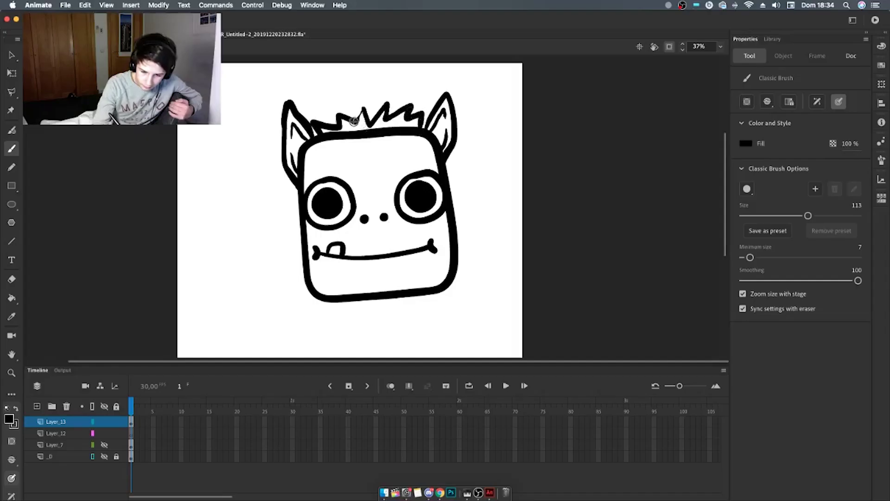
{"action": "left_click_drag", "start_coordinate": [362, 111], "coordinate": [376, 109]}
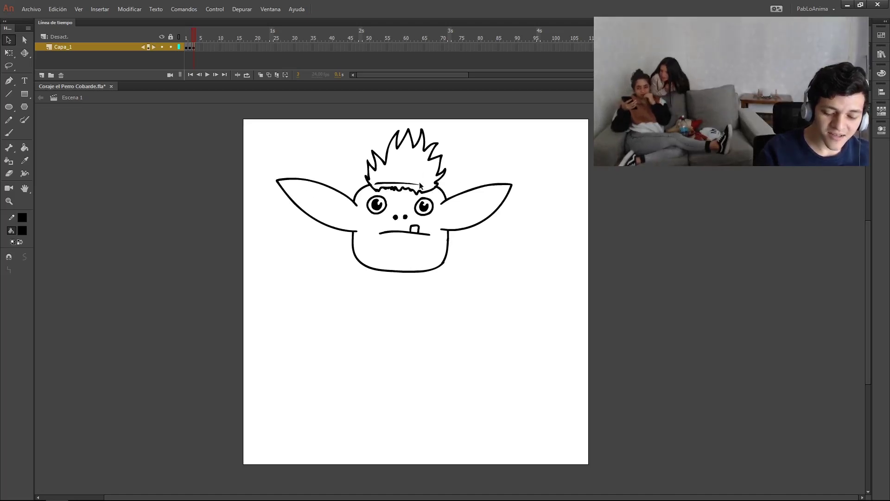
- Brush thick black eyebrows on the thin-outlined head, and fill the thick-outlined head olive green with brown eyebrows and hair
{"action": "key", "text": "b"}
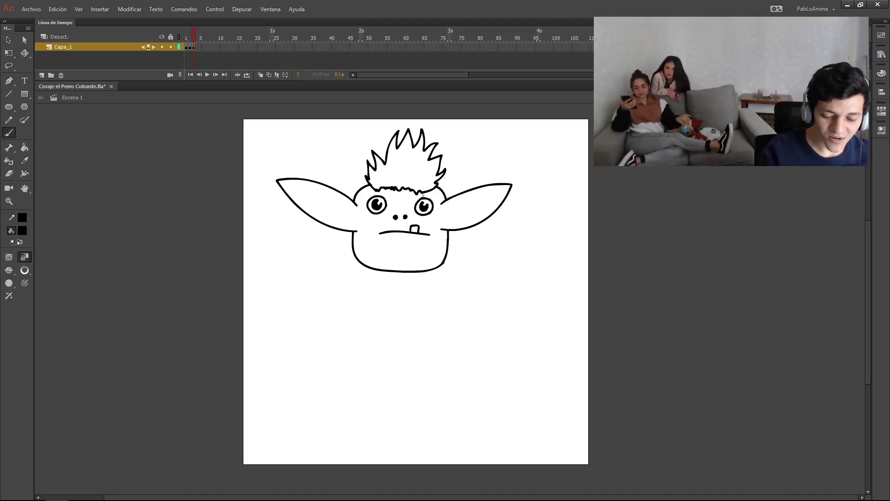
{"action": "left_click_drag", "start_coordinate": [407, 198], "coordinate": [443, 197]}
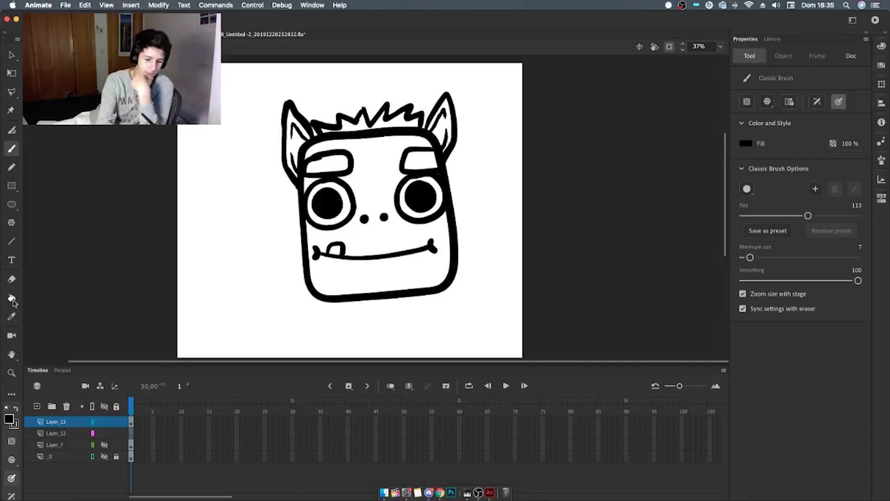
{"action": "key", "text": "k"}
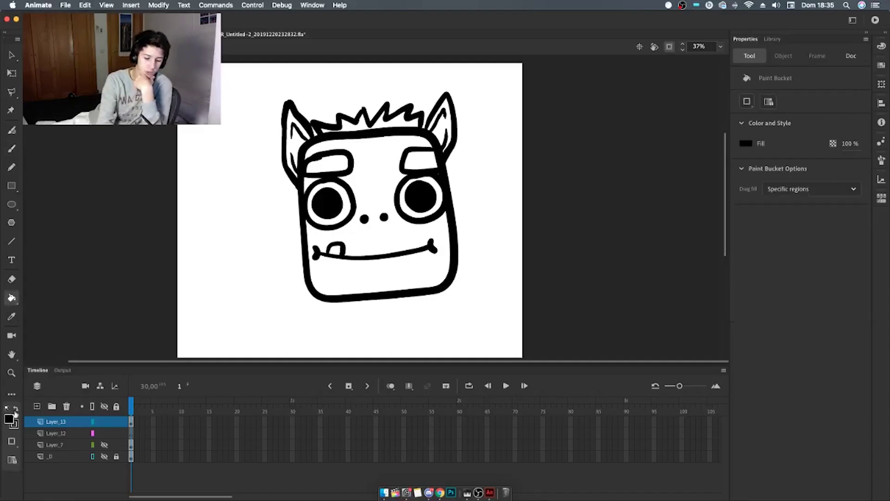
{"action": "left_click", "coordinate": [10, 419]}
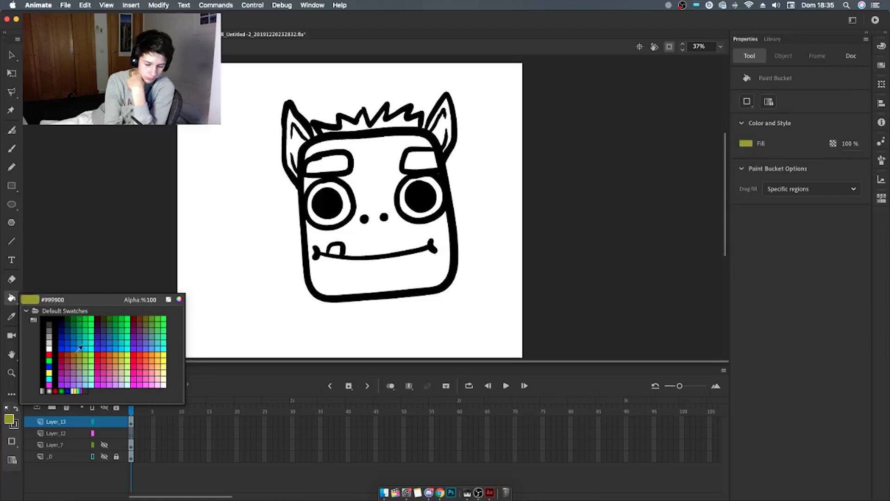
{"action": "left_click", "coordinate": [140, 317]}
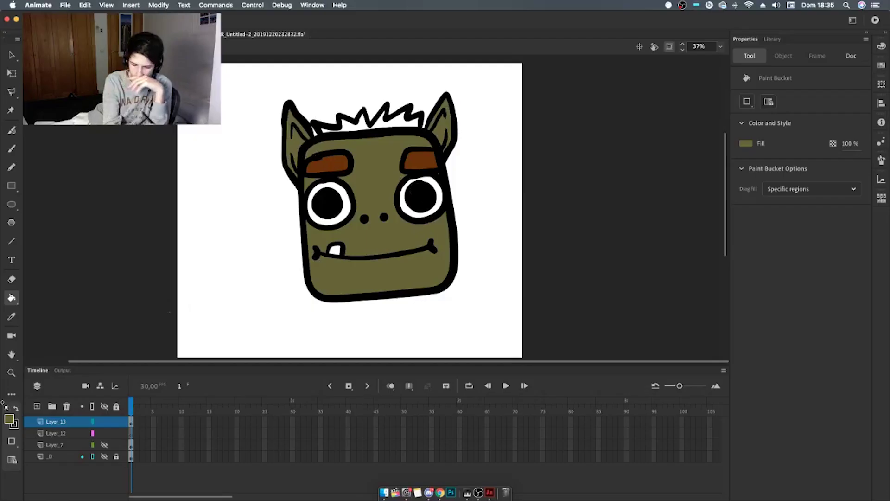
{"action": "left_click", "coordinate": [6, 421]}
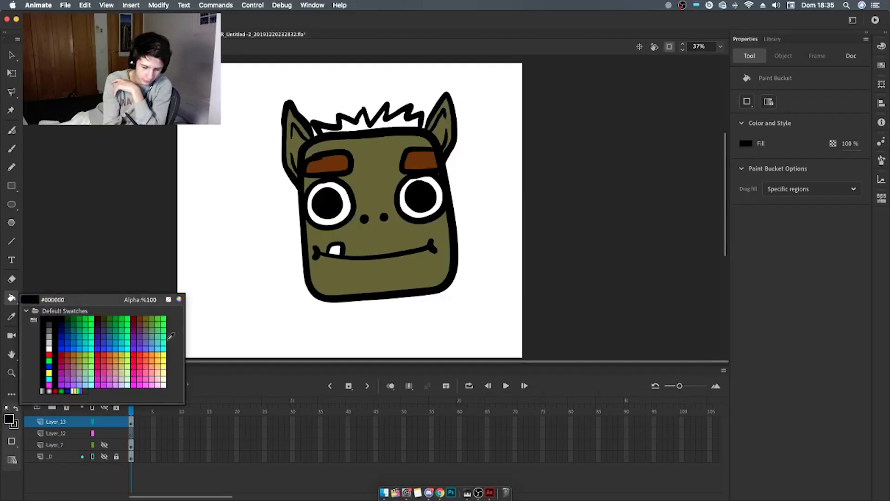
{"action": "left_click", "coordinate": [143, 319]}
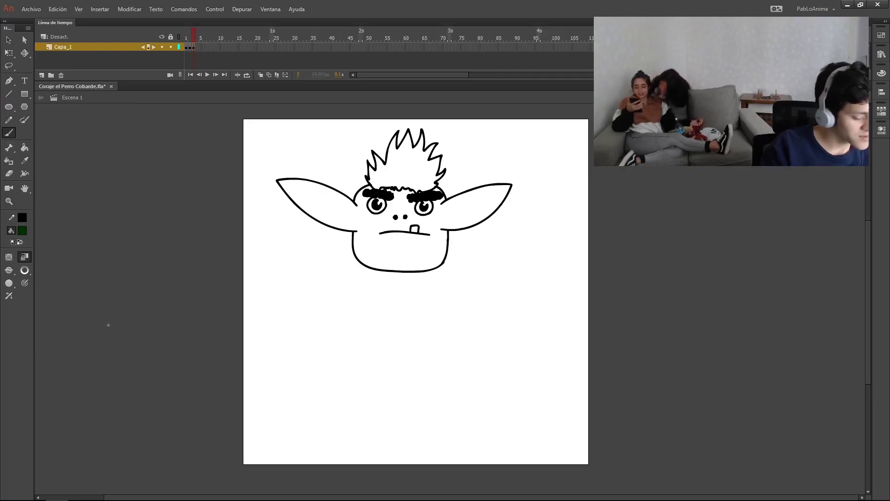
- Fill the thin-outlined head's hair dark green and its face and ears a brighter green
{"action": "key", "text": "k"}
{"action": "left_click", "coordinate": [406, 164]}
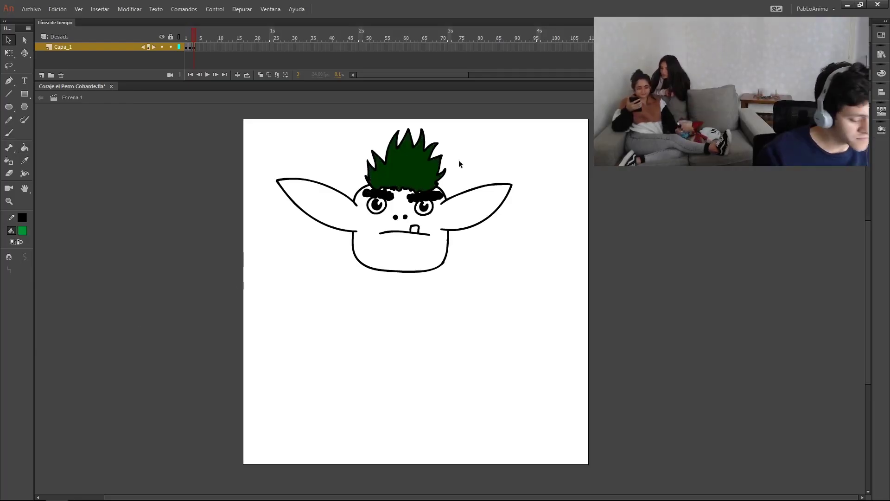
{"action": "key", "text": "k"}
{"action": "left_click", "coordinate": [436, 255]}
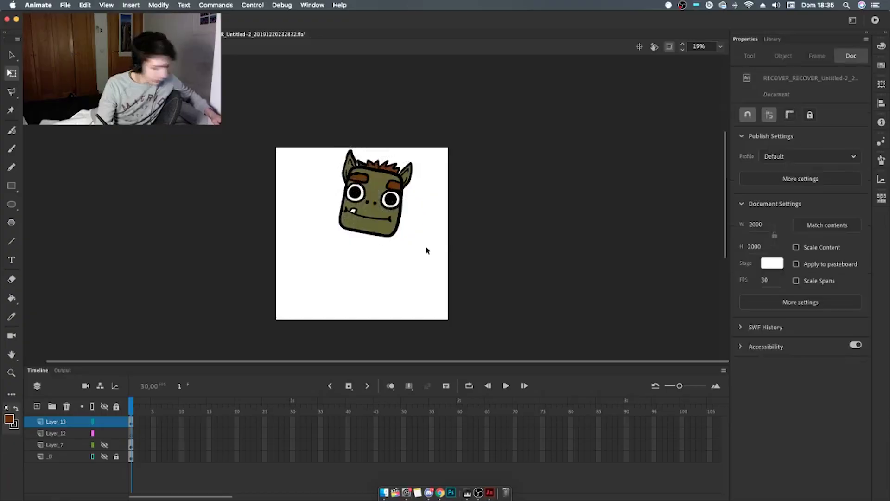
- Brush a black neck and pear-shaped body outline under each of the two square heads
{"action": "scroll", "coordinate": [419, 228], "scroll_direction": "down", "scroll_amount": 2}
{"action": "scroll", "coordinate": [427, 145], "scroll_direction": "up", "scroll_amount": 3}
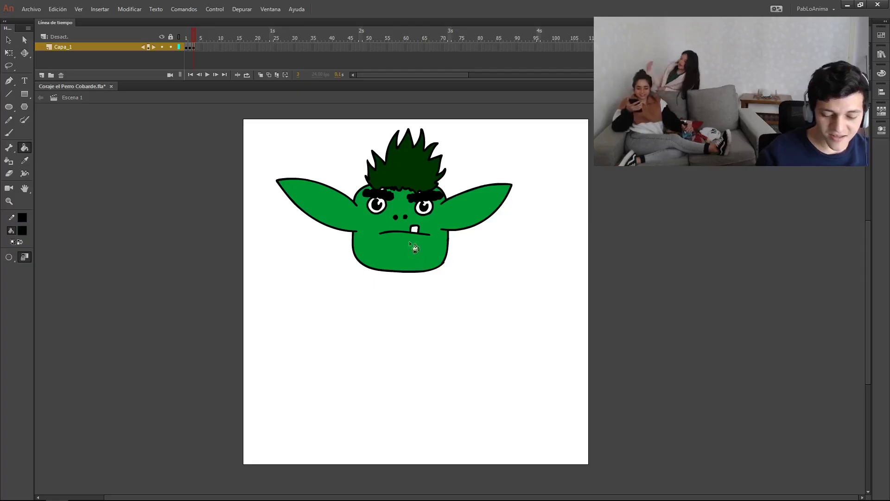
{"action": "scroll", "coordinate": [408, 240], "scroll_direction": "up", "scroll_amount": 3}
{"action": "left_click", "coordinate": [419, 280]}
{"action": "scroll", "coordinate": [419, 279], "scroll_direction": "down", "scroll_amount": 4}
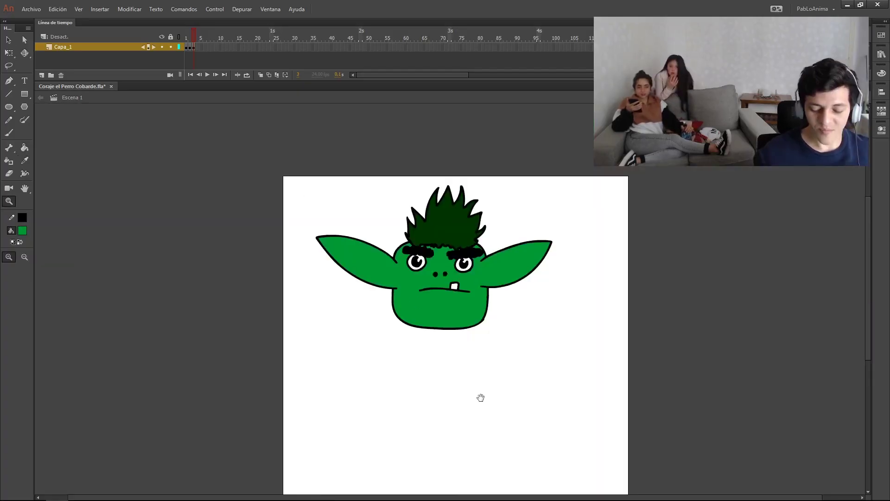
{"action": "key", "text": "b"}
{"action": "left_click", "coordinate": [22, 230]}
{"action": "left_click", "coordinate": [58, 262]}
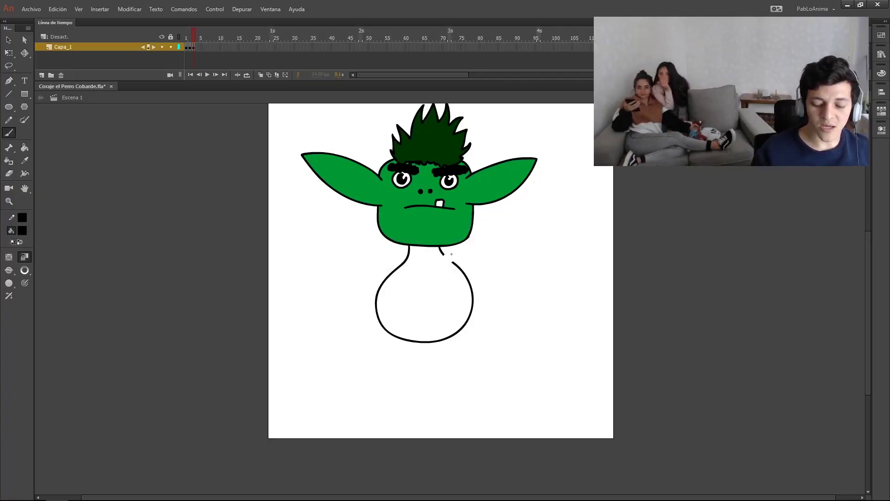
{"action": "key", "text": "e"}
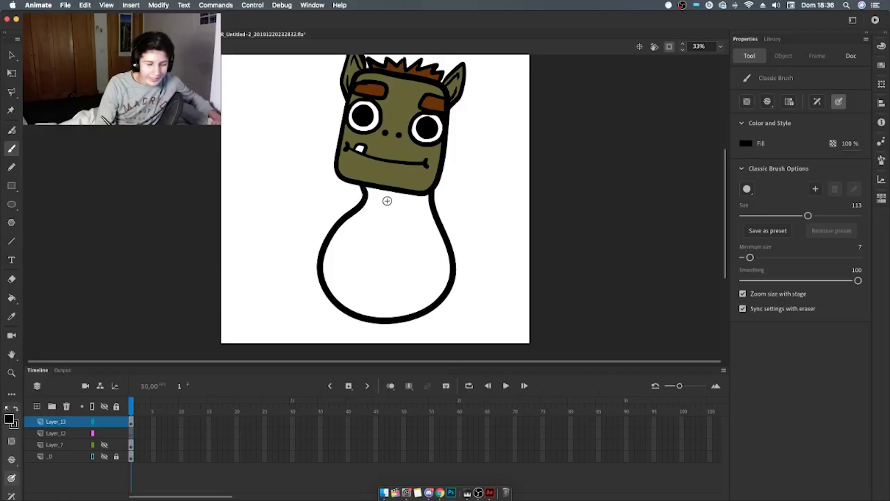
{"action": "key", "text": "q"}
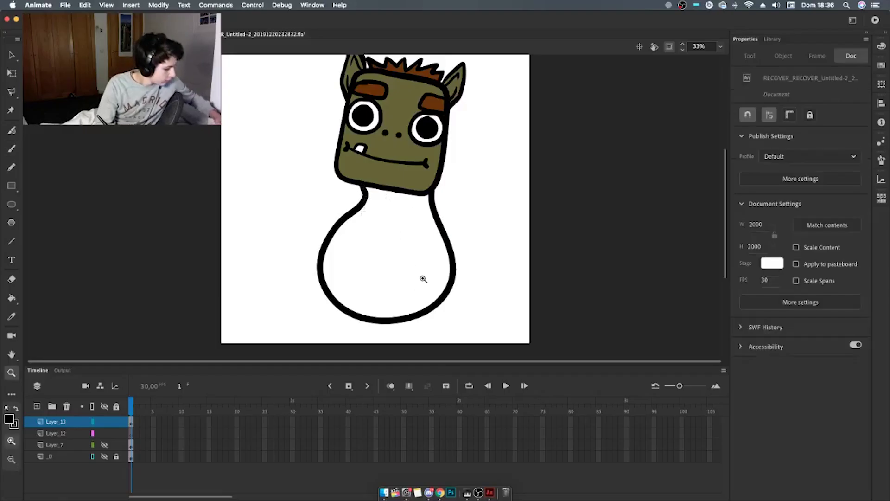
{"action": "key", "text": "super+minus"}
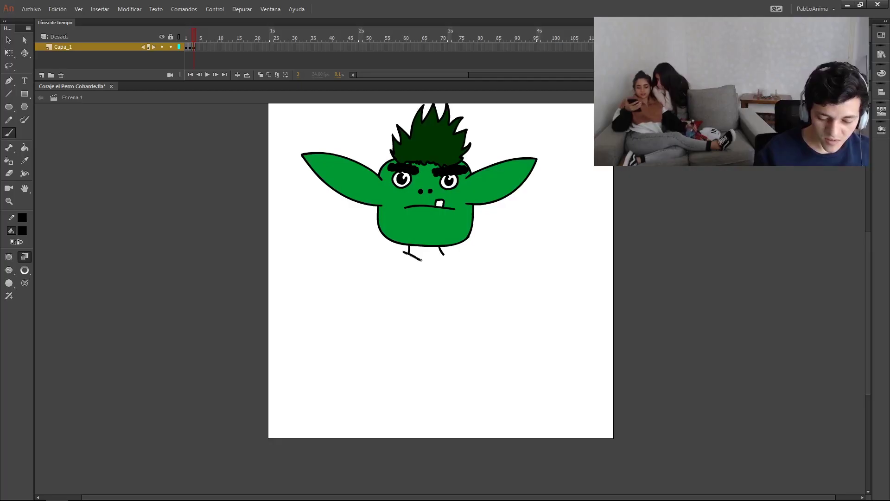
- Brush a collared robe with a front opening and wavy hem under the thin-outlined green head
{"action": "left_click_drag", "start_coordinate": [424, 274], "coordinate": [400, 255]}
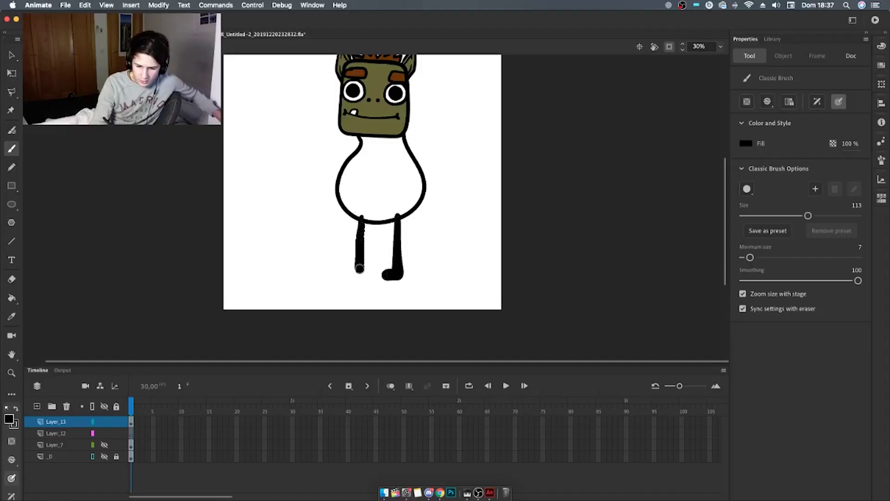
{"action": "left_click_drag", "start_coordinate": [465, 213], "coordinate": [454, 273]}
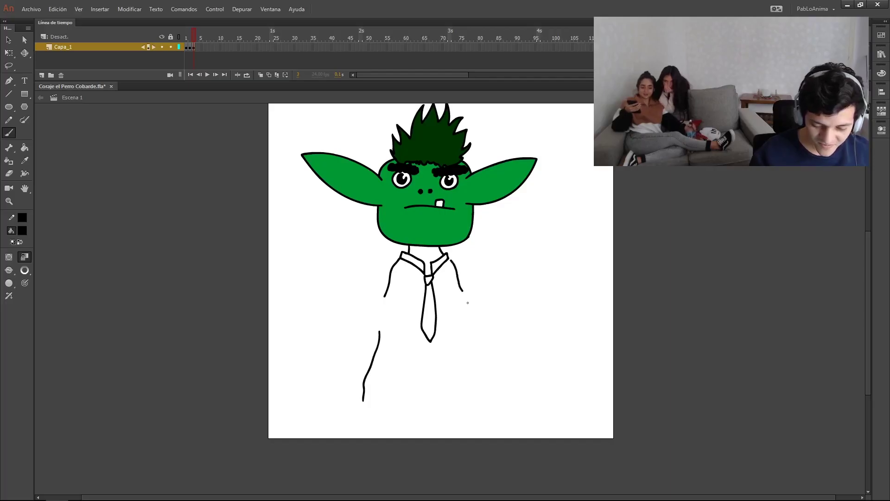
{"action": "left_click_drag", "start_coordinate": [475, 348], "coordinate": [488, 394]}
{"action": "left_click_drag", "start_coordinate": [462, 291], "coordinate": [467, 308]}
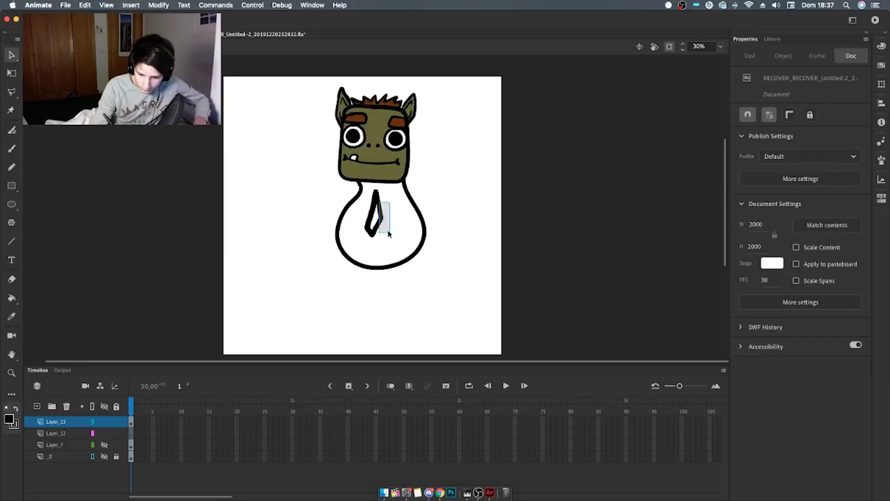
{"action": "mouse_move", "coordinate": [421, 224]}
{"action": "left_mouse_down"}
{"action": "mouse_move", "coordinate": [384, 223]}
{"action": "mouse_move", "coordinate": [406, 224]}
{"action": "left_mouse_up"}
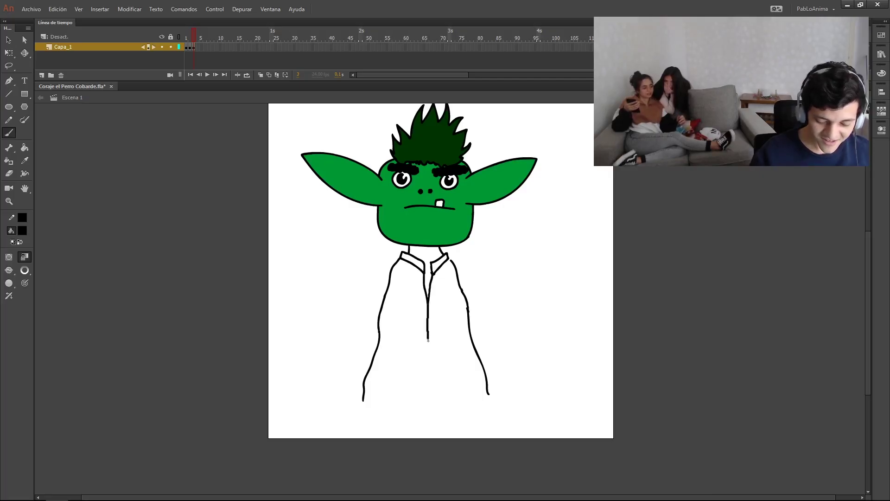
{"action": "mouse_move", "coordinate": [428, 341]}
{"action": "left_mouse_down"}
{"action": "mouse_move", "coordinate": [420, 392]}
{"action": "mouse_move", "coordinate": [489, 394]}
{"action": "left_mouse_up"}
{"action": "left_click_drag", "start_coordinate": [363, 401], "coordinate": [415, 400]}
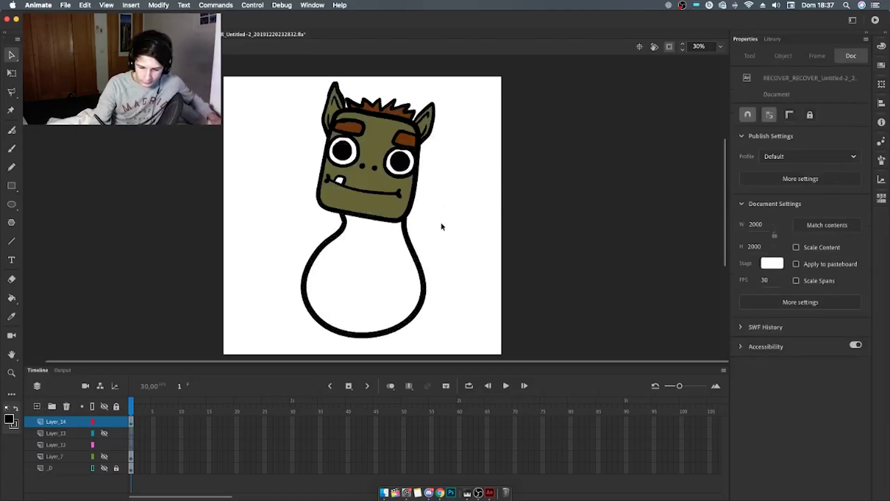
- Select the whole olive-green character, head and body, and resize it with Free Transform
{"action": "key", "text": "super+a"}
{"action": "key", "text": "q"}
{"action": "left_click_drag", "start_coordinate": [441, 95], "coordinate": [416, 99]}
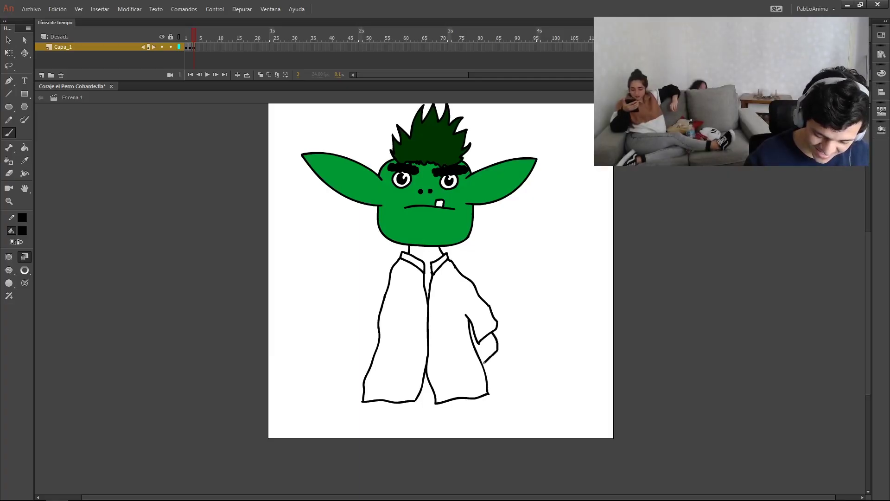
- Undo the robed character's bent right arm, then try a leg with a shoe under the hem and undo it
{"action": "key", "text": "ctrl+z"}
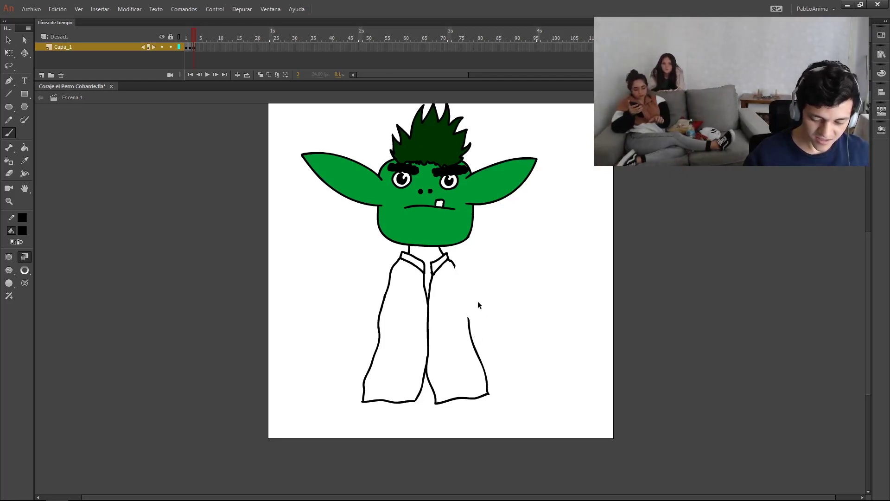
{"action": "scroll", "coordinate": [478, 305], "scroll_direction": "down", "scroll_amount": 3}
{"action": "mouse_move", "coordinate": [450, 327]}
{"action": "left_mouse_down"}
{"action": "mouse_move", "coordinate": [448, 346]}
{"action": "mouse_move", "coordinate": [501, 359]}
{"action": "mouse_move", "coordinate": [448, 365]}
{"action": "mouse_move", "coordinate": [452, 343]}
{"action": "left_mouse_up"}
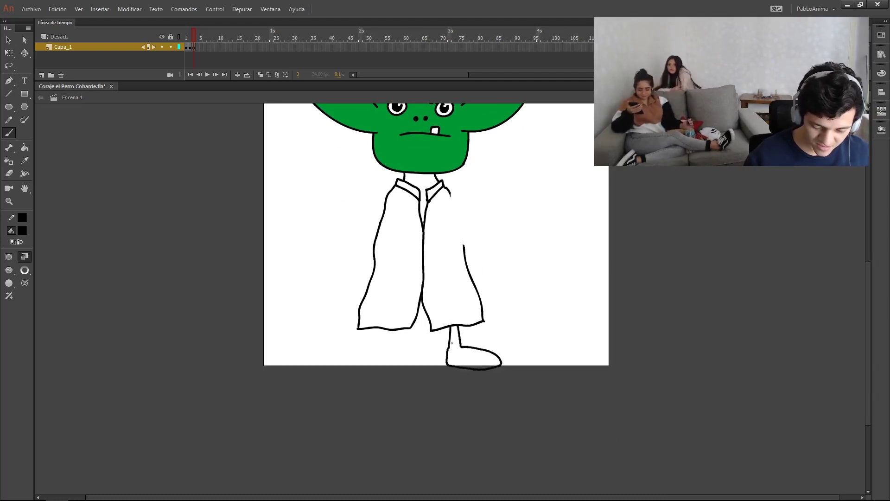
{"action": "key", "text": "ctrl+z"}
{"action": "key", "text": "ctrl+z"}
{"action": "key", "text": "ctrl+z"}
{"action": "key", "text": "ctrl+z"}
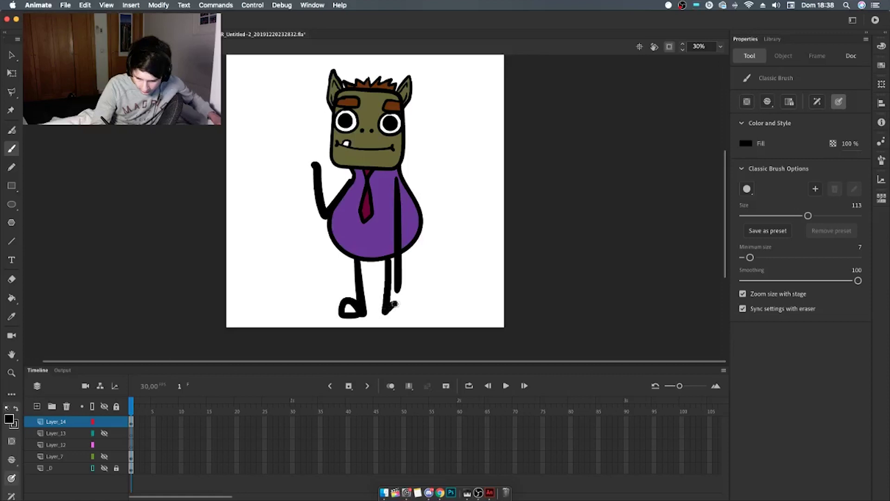
- Finish the second shoe of the purple-bodied character and fill both shoes black
{"action": "scroll", "coordinate": [548, 241], "scroll_direction": "up", "scroll_amount": 1}
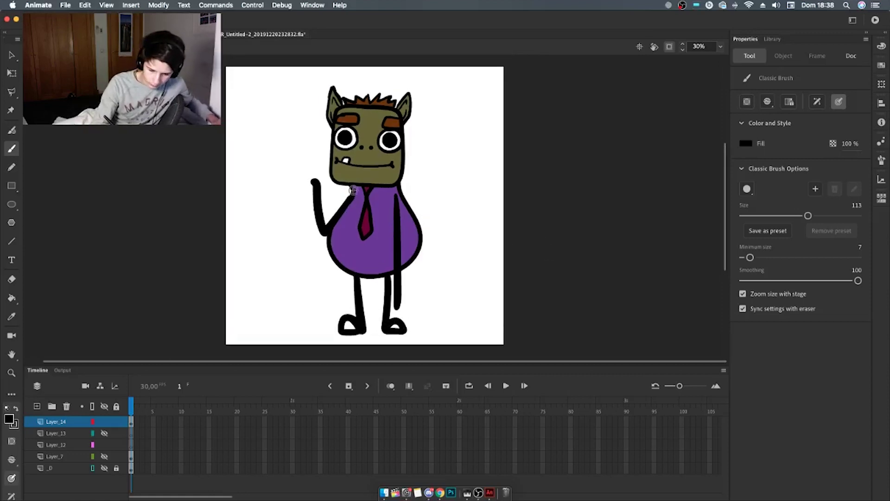
{"action": "key", "text": "z"}
{"action": "left_click", "coordinate": [453, 268], "text": "alt"}
{"action": "left_click_drag", "start_coordinate": [258, 251], "coordinate": [461, 95]}
{"action": "left_click_drag", "start_coordinate": [491, 207], "coordinate": [479, 207]}
{"action": "key", "text": "k"}
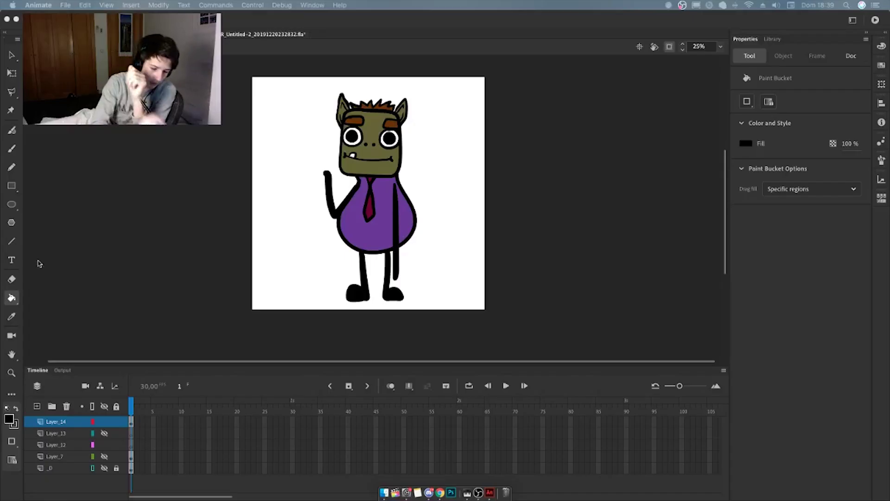
- Recolor the purple-bodied character's olive face and ears bright green with the Paint Bucket
{"action": "left_click", "coordinate": [13, 295]}
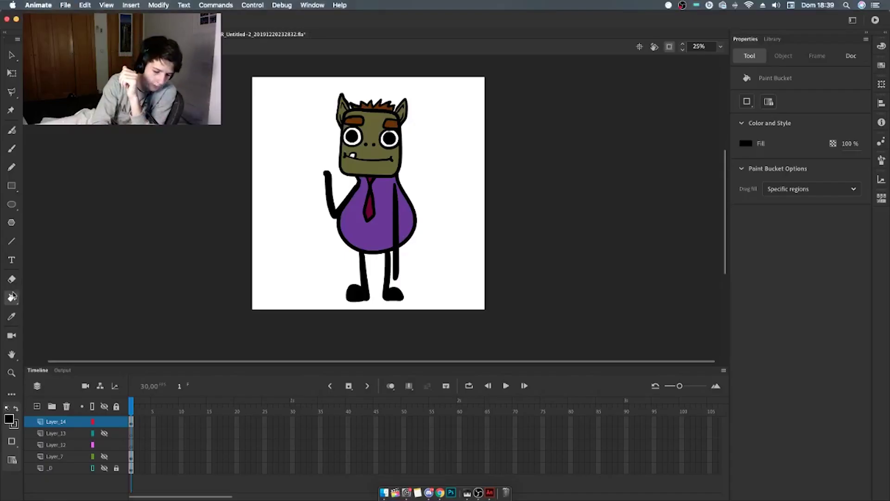
{"action": "left_click", "coordinate": [11, 419]}
{"action": "left_click", "coordinate": [158, 334]}
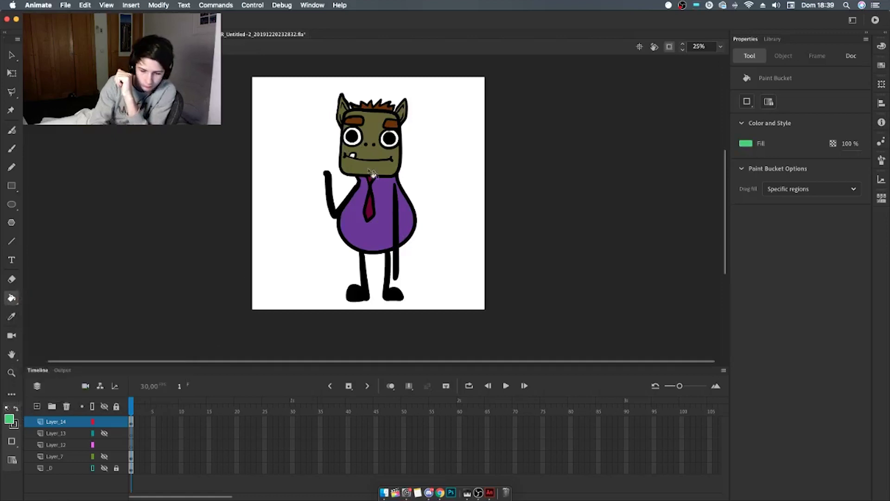
{"action": "left_click", "coordinate": [373, 168]}
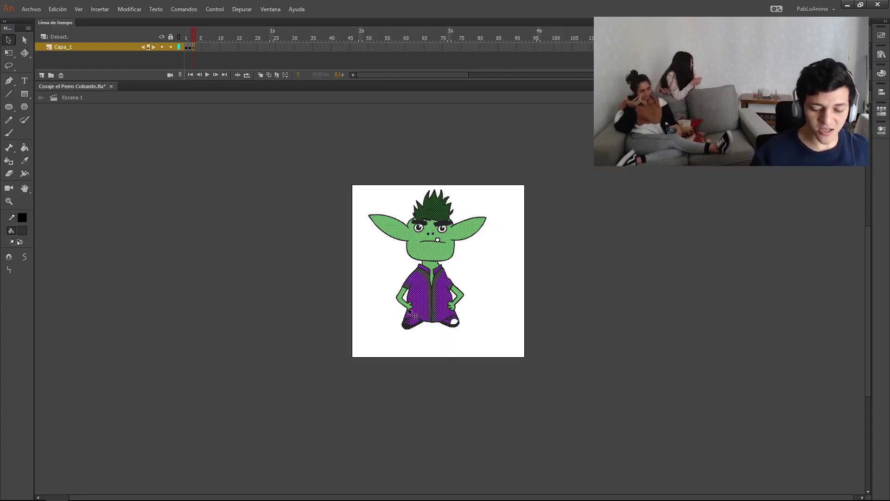
- Move the whole robed character slightly down and right, and enlarge it with Free Transform to nearly fill the stage height
{"action": "left_click_drag", "start_coordinate": [410, 311], "coordinate": [418, 321]}
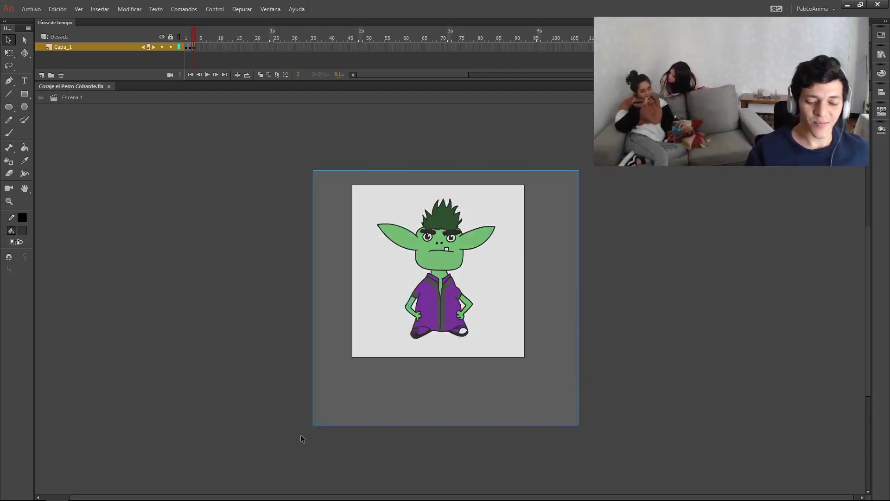
{"action": "left_click_drag", "start_coordinate": [302, 438], "coordinate": [315, 408]}
{"action": "key", "text": "q"}
{"action": "left_click_drag", "start_coordinate": [494, 195], "coordinate": [506, 190]}
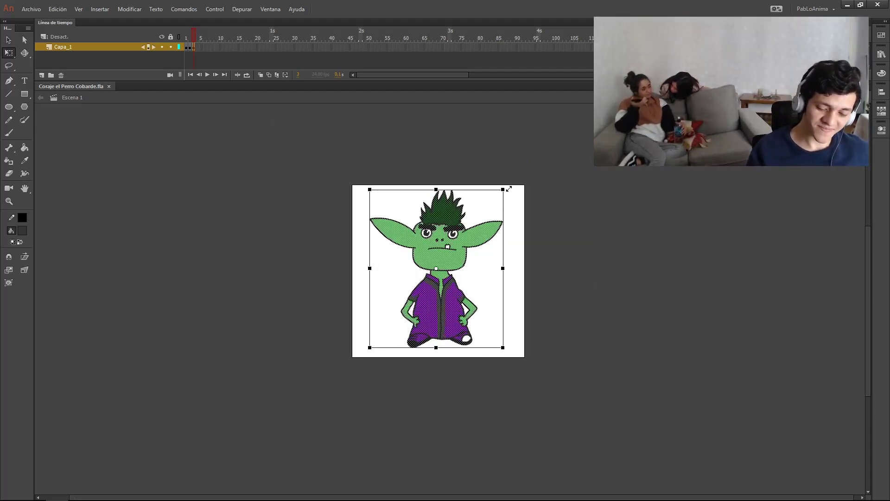
{"action": "left_click", "coordinate": [527, 271]}
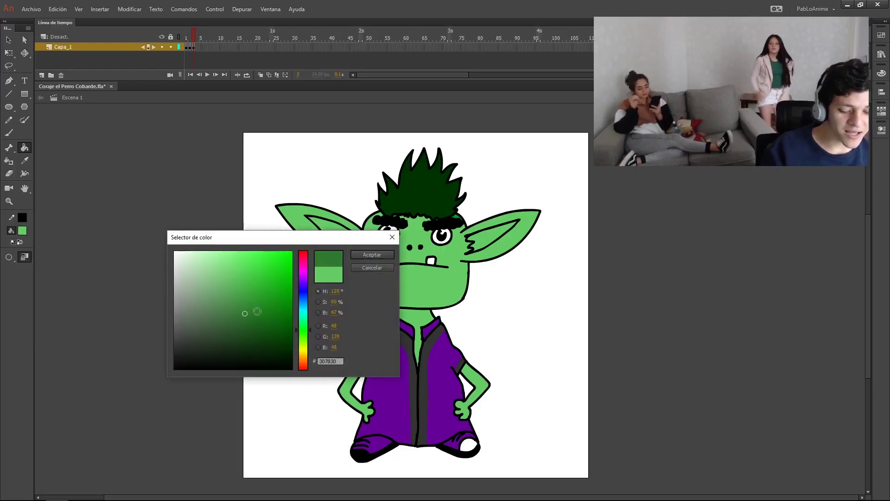
- Fill the robed character's inner ears with dark green #307830
{"action": "left_click", "coordinate": [371, 254]}
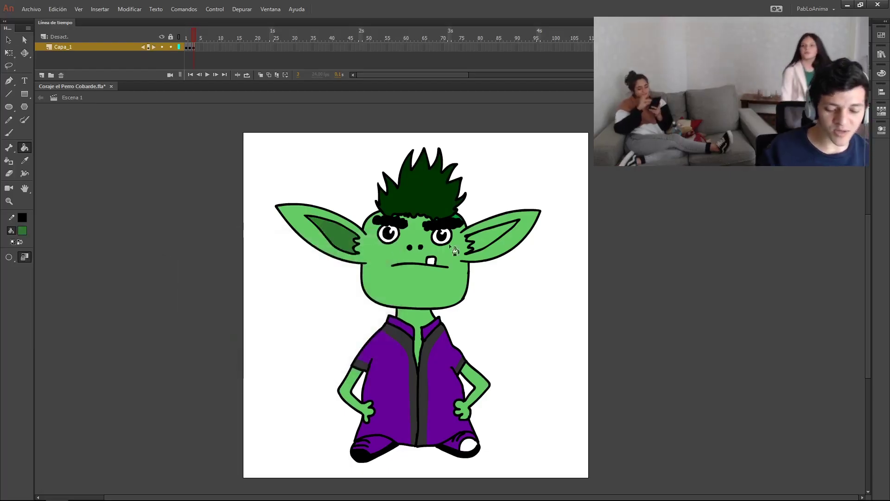
{"action": "key", "text": "z"}
{"action": "left_click", "coordinate": [482, 325], "text": "alt"}
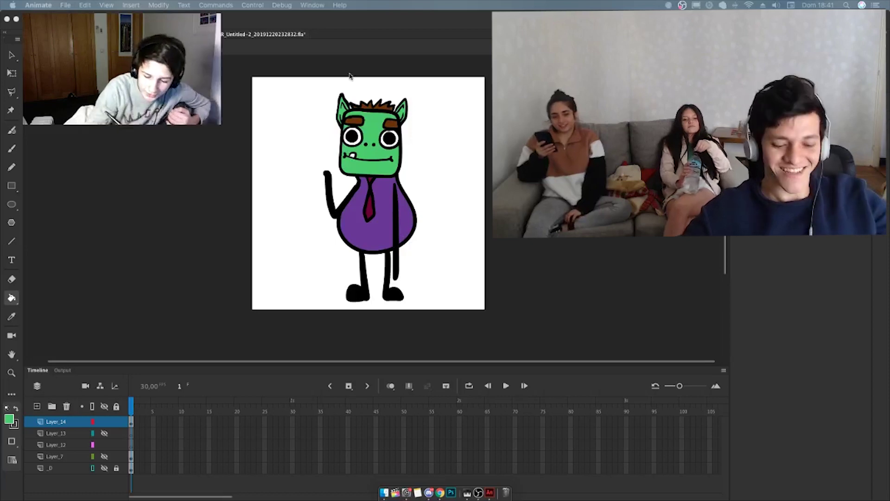
- Select the whole purple-bodied green character and transform it from its upper-right corner with Free Transform
{"action": "left_click", "coordinate": [339, 88]}
{"action": "key", "text": "q"}
{"action": "left_click_drag", "start_coordinate": [287, 67], "coordinate": [462, 345]}
{"action": "left_click_drag", "start_coordinate": [418, 90], "coordinate": [433, 136]}
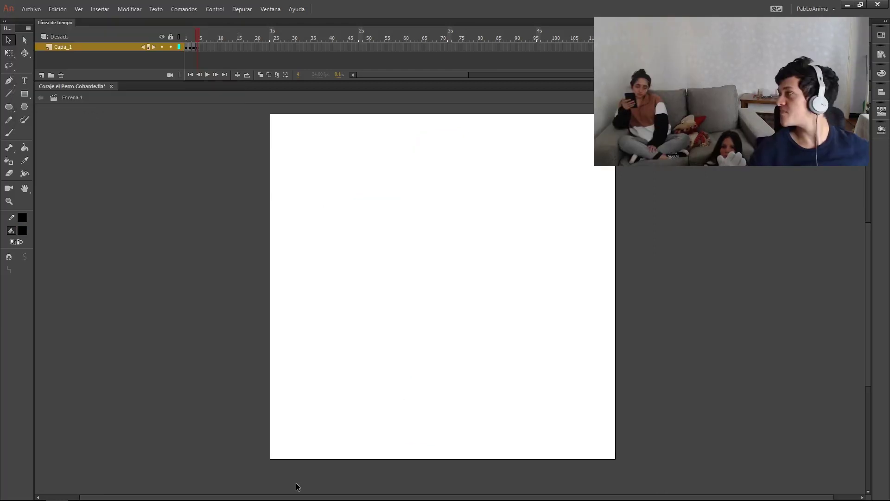
{"action": "key", "text": "b"}
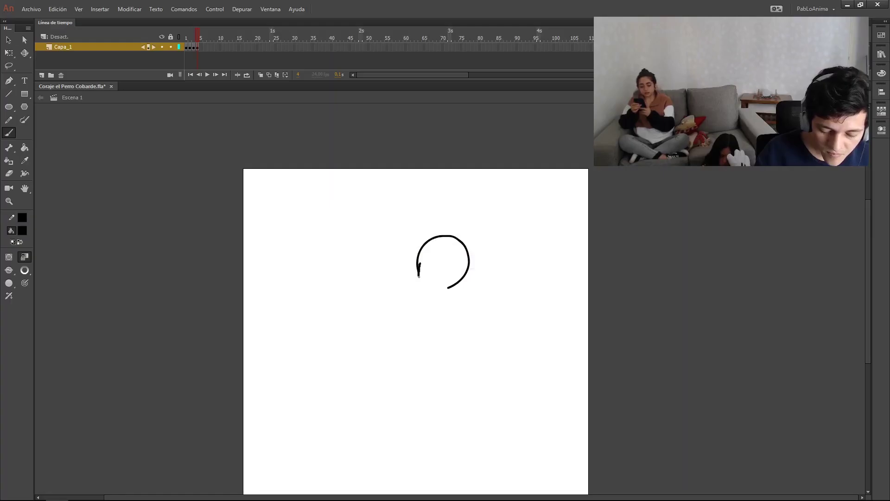
{"action": "key", "text": "ctrl+z"}
{"action": "key", "text": "ctrl+z"}
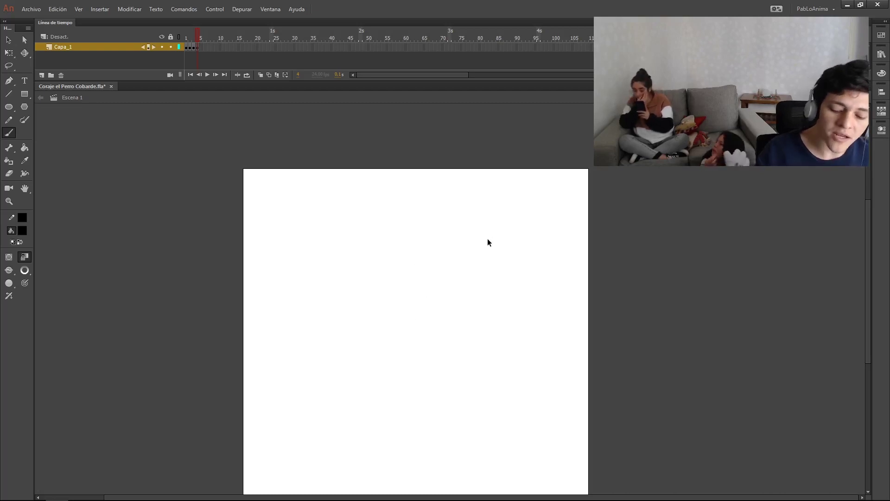
{"action": "mouse_move", "coordinate": [430, 251]}
{"action": "left_mouse_down"}
{"action": "mouse_move", "coordinate": [436, 232]}
{"action": "mouse_move", "coordinate": [479, 282]}
{"action": "left_mouse_up"}
{"action": "key", "text": "ctrl+z"}
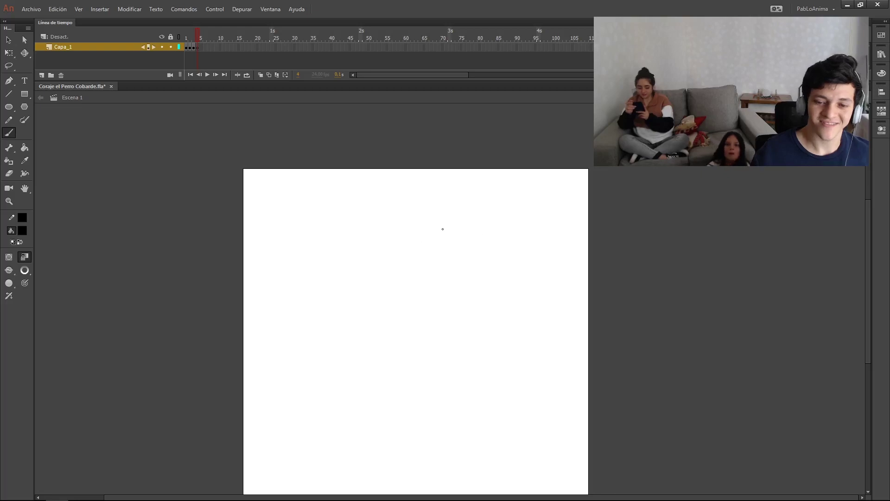
- Draw the tall bird's head with pointed beak, spiky tuft and jagged beak edge, and start the eye on the other document's round bird
{"action": "left_click_drag", "start_coordinate": [428, 257], "coordinate": [436, 229]}
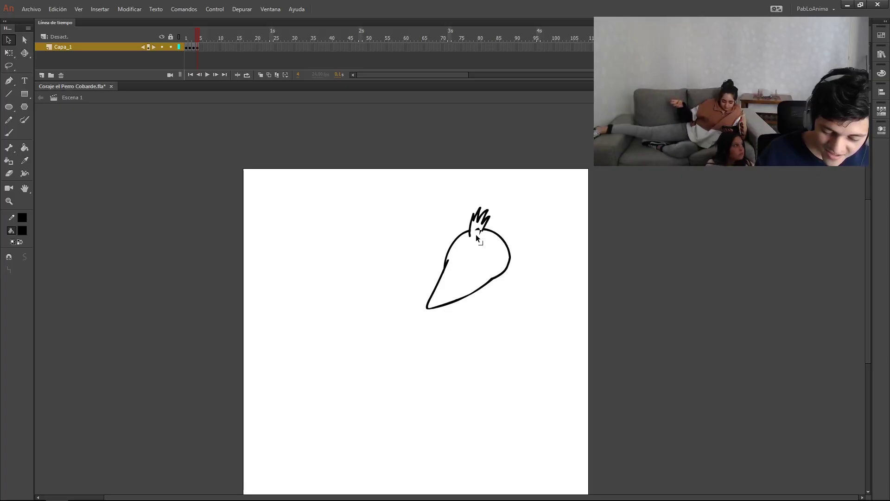
{"action": "key", "text": "b"}
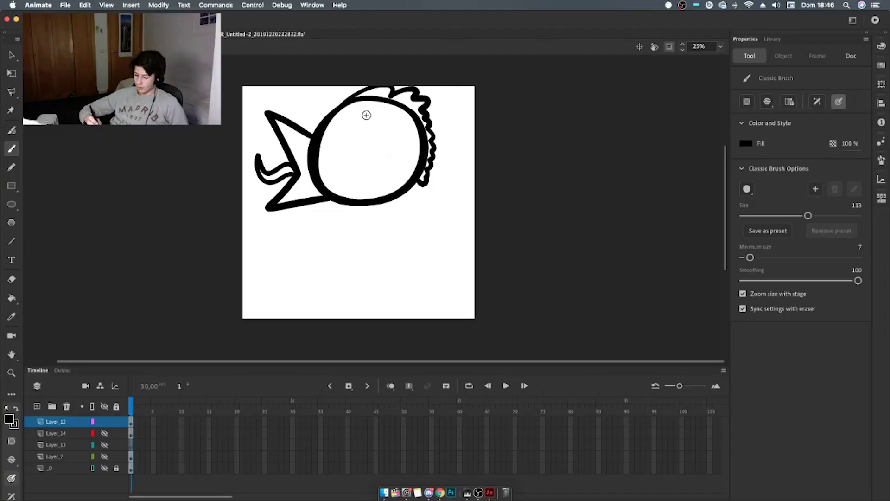
{"action": "left_click_drag", "start_coordinate": [363, 114], "coordinate": [333, 139]}
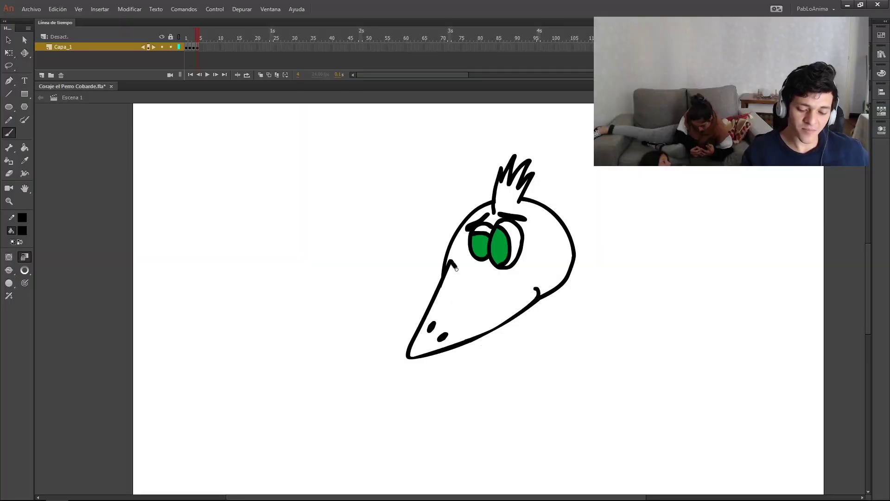
{"action": "mouse_move", "coordinate": [451, 260]}
{"action": "left_mouse_down"}
{"action": "mouse_move", "coordinate": [476, 285]}
{"action": "mouse_move", "coordinate": [536, 288]}
{"action": "left_mouse_up"}
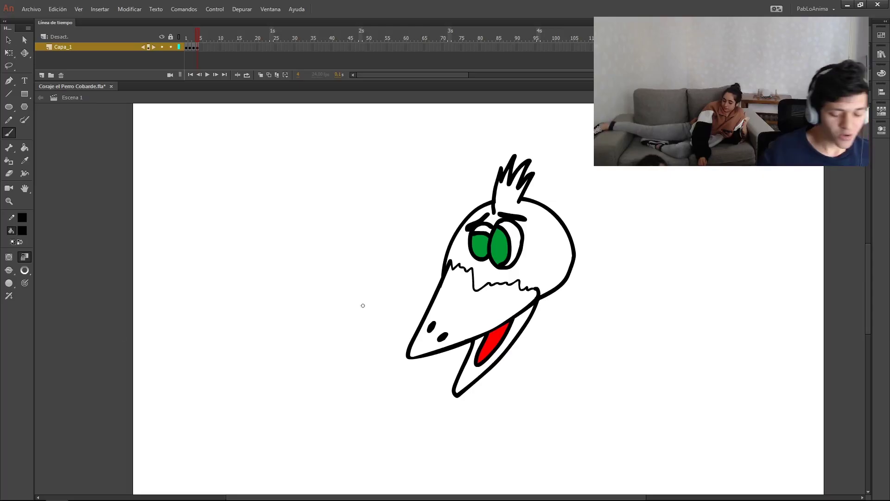
- Select the tall bird's whole head and move it slightly up and to the left on the stage
{"action": "key", "text": "z"}
{"action": "scroll", "coordinate": [452, 364], "scroll_direction": "right", "scroll_amount": 2}
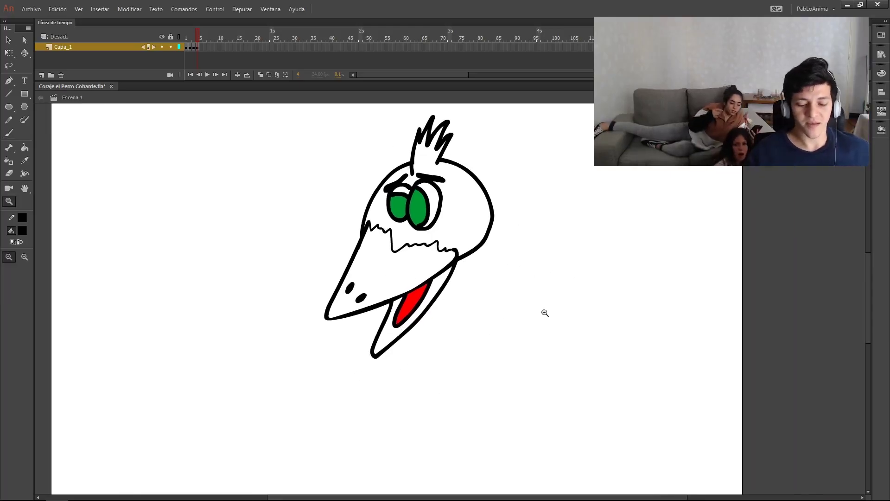
{"action": "left_click", "coordinate": [566, 321], "text": "alt"}
{"action": "key", "text": "v"}
{"action": "key", "text": "ctrl+a"}
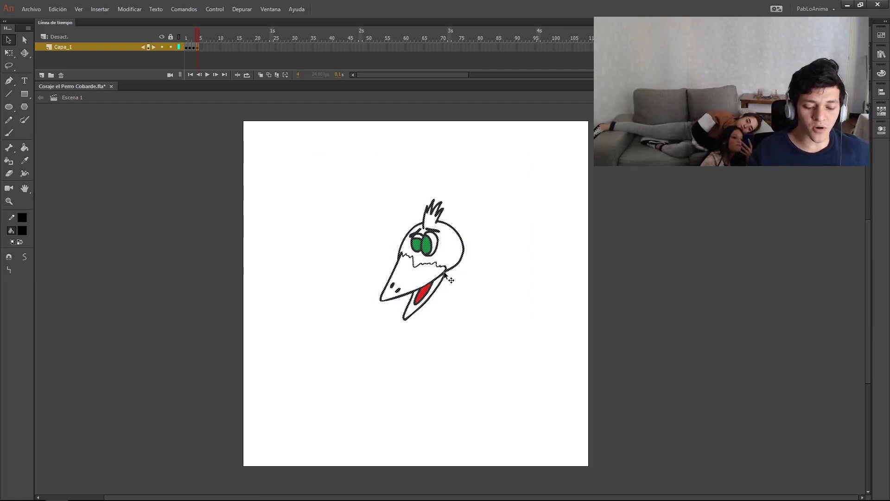
{"action": "left_click", "coordinate": [448, 332]}
- Try to draw a slim neck and a curved back ending in a feathered tail below the bird's head
{"action": "key", "text": "z"}
{"action": "left_click", "coordinate": [442, 299]}
{"action": "key", "text": "b"}
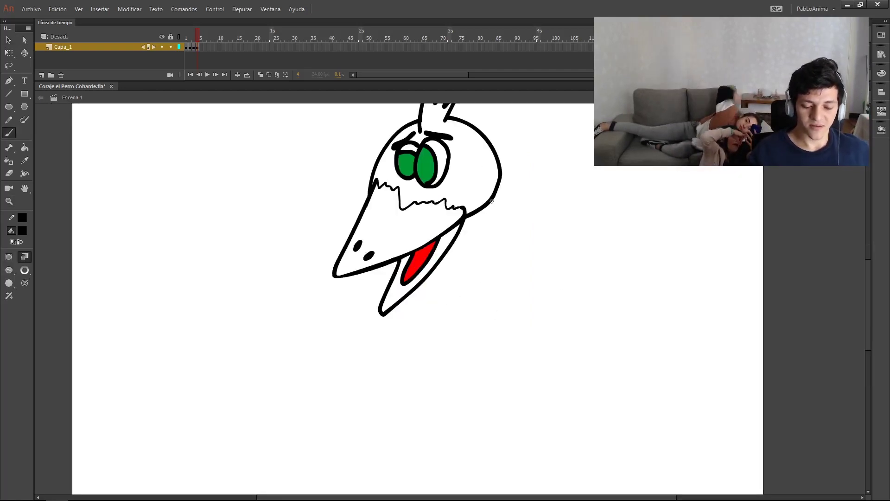
{"action": "left_click_drag", "start_coordinate": [491, 206], "coordinate": [490, 330]}
{"action": "key", "text": "ctrl+z"}
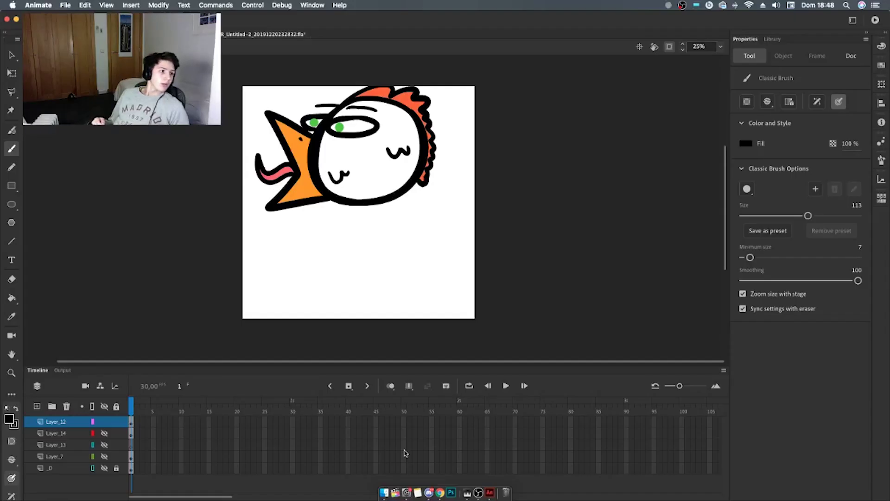
{"action": "left_click_drag", "start_coordinate": [424, 201], "coordinate": [403, 362]}
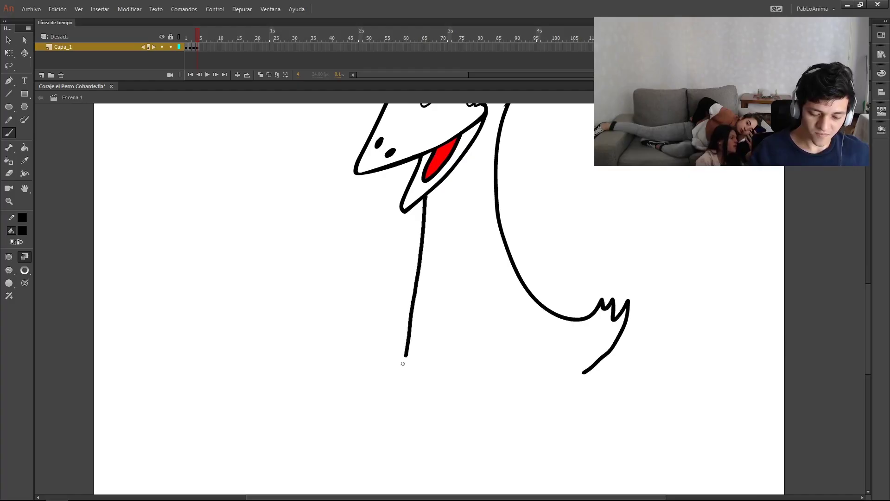
{"action": "key", "text": "ctrl+z"}
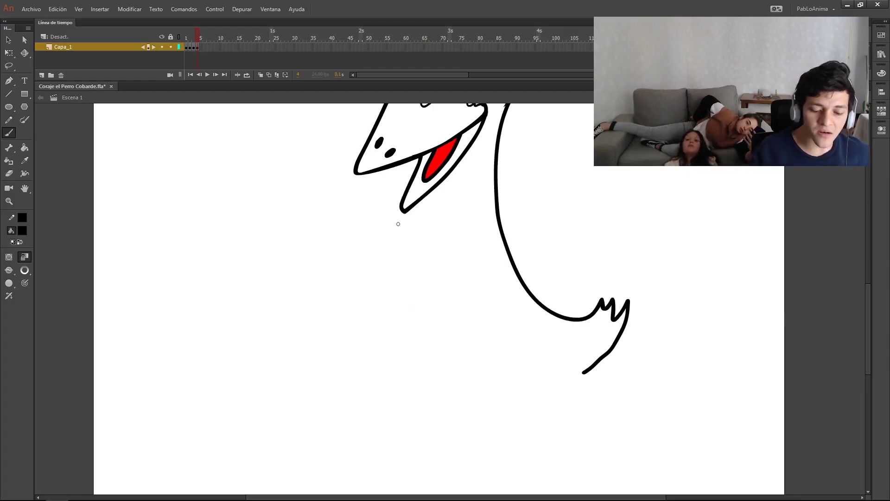
{"action": "scroll", "coordinate": [397, 224], "scroll_direction": "up", "scroll_amount": 3}
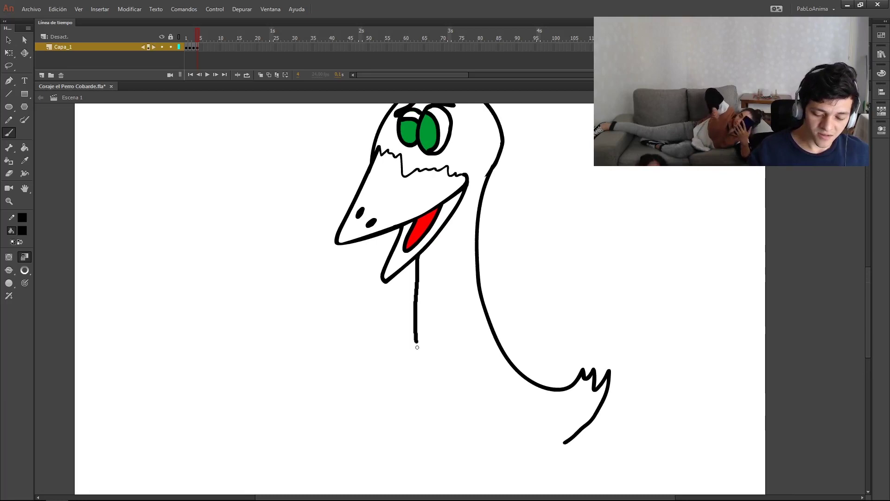
{"action": "left_click_drag", "start_coordinate": [417, 346], "coordinate": [455, 454]}
{"action": "left_click_drag", "start_coordinate": [515, 368], "coordinate": [527, 396]}
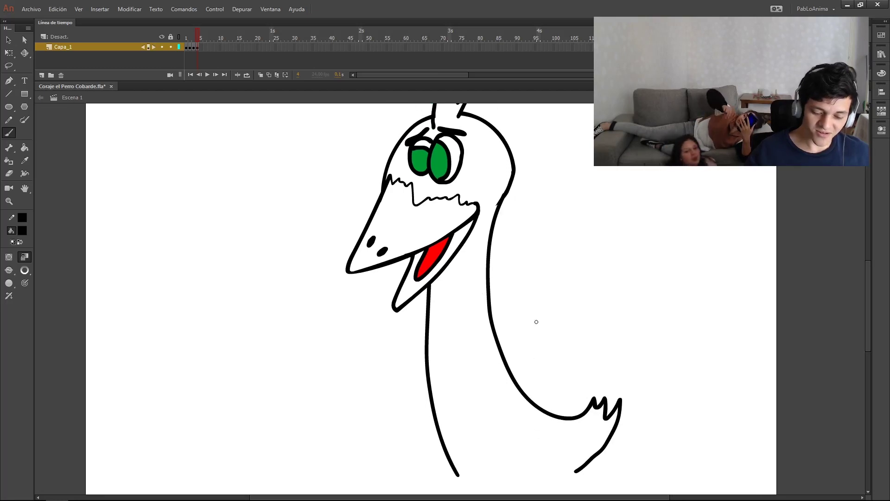
{"action": "key", "text": "ctrl+z"}
{"action": "key", "text": "ctrl+z"}
- Draw the bird's ruffled throat and chest line with the Brush, and a long back line ending in spiky tail feathers
{"action": "left_click_drag", "start_coordinate": [386, 267], "coordinate": [372, 323]}
{"action": "left_click_drag", "start_coordinate": [392, 427], "coordinate": [423, 472]}
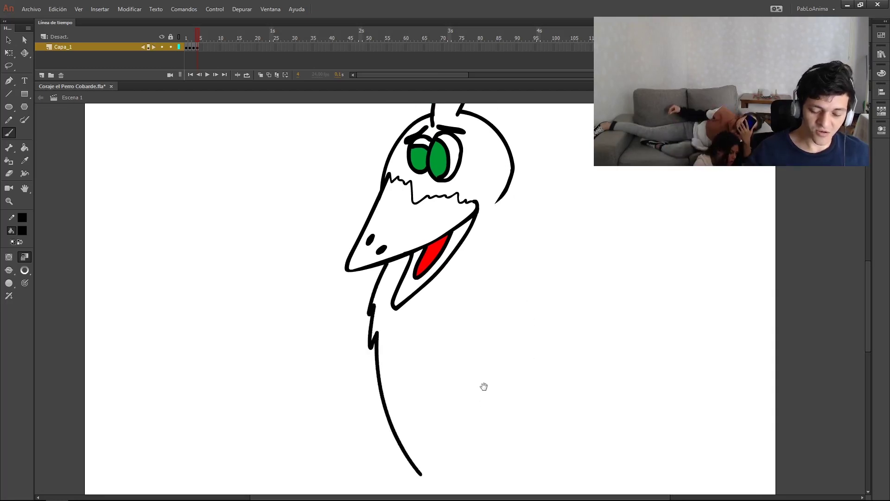
{"action": "scroll", "coordinate": [482, 386], "scroll_direction": "down", "scroll_amount": 2}
{"action": "mouse_move", "coordinate": [500, 169]}
{"action": "left_mouse_down"}
{"action": "mouse_move", "coordinate": [579, 301]}
{"action": "mouse_move", "coordinate": [586, 284]}
{"action": "left_mouse_up"}
{"action": "key", "text": "ctrl+z"}
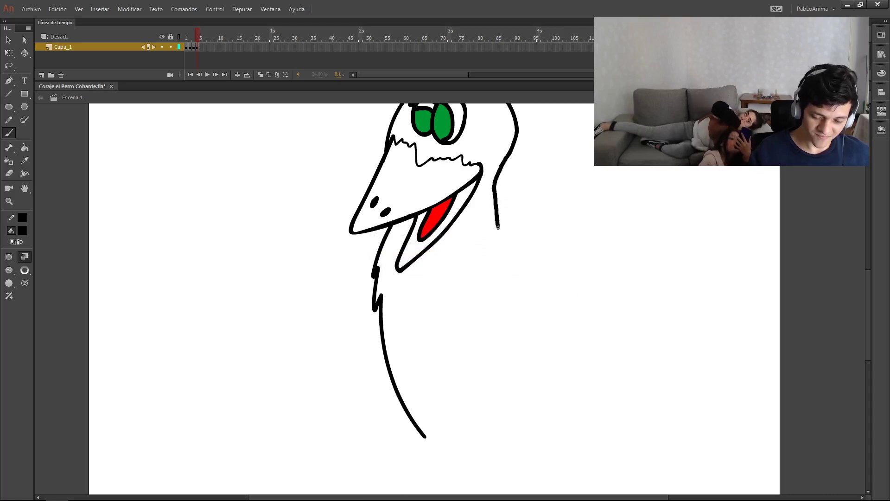
{"action": "mouse_move", "coordinate": [513, 324]}
{"action": "left_mouse_down"}
{"action": "mouse_move", "coordinate": [524, 360]}
{"action": "mouse_move", "coordinate": [544, 378]}
{"action": "mouse_move", "coordinate": [580, 354]}
{"action": "mouse_move", "coordinate": [589, 334]}
{"action": "left_mouse_up"}
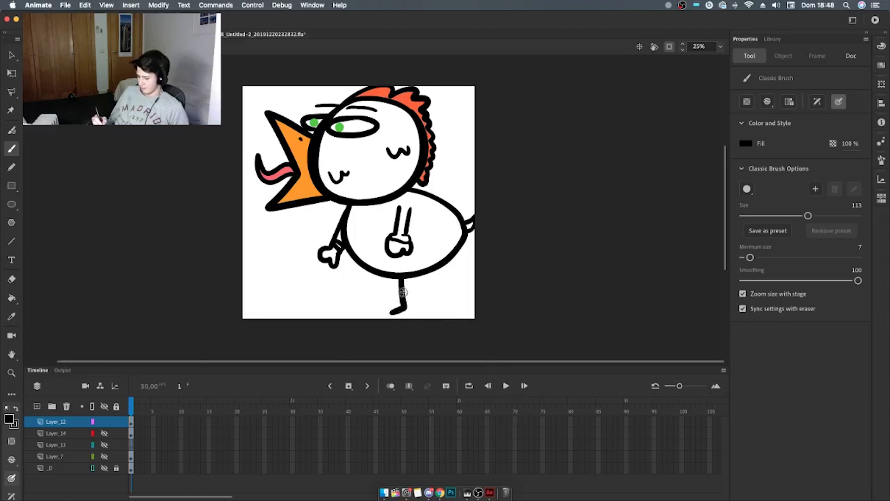
- Undo the round bird's black leg stroke and brush the leg again under its body
{"action": "key", "text": "super+z"}
{"action": "mouse_move", "coordinate": [393, 278]}
{"action": "left_mouse_down"}
{"action": "mouse_move", "coordinate": [391, 308]}
{"action": "mouse_move", "coordinate": [380, 313]}
{"action": "left_mouse_up"}
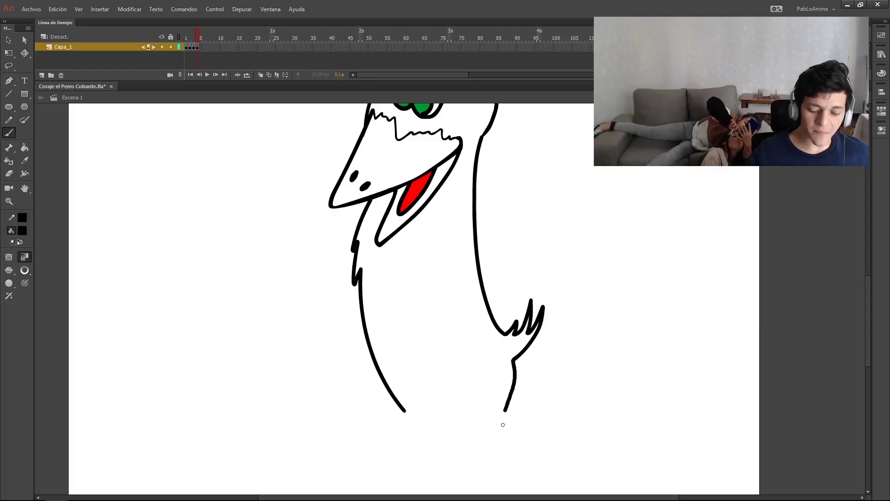
- Draw the outline of the tall bird's bent near arm across its back, replacing the first attempt
{"action": "mouse_move", "coordinate": [486, 360]}
{"action": "left_mouse_down"}
{"action": "mouse_move", "coordinate": [506, 380]}
{"action": "mouse_move", "coordinate": [520, 429]}
{"action": "left_mouse_up"}
{"action": "mouse_move", "coordinate": [457, 296]}
{"action": "left_mouse_down"}
{"action": "mouse_move", "coordinate": [512, 334]}
{"action": "mouse_move", "coordinate": [510, 399]}
{"action": "left_mouse_up"}
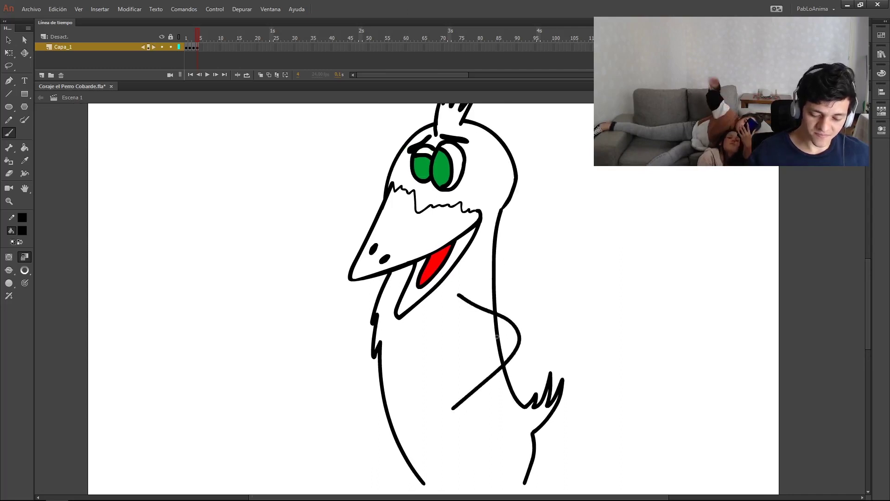
{"action": "key", "text": "ctrl+z"}
{"action": "left_click_drag", "start_coordinate": [459, 295], "coordinate": [504, 311]}
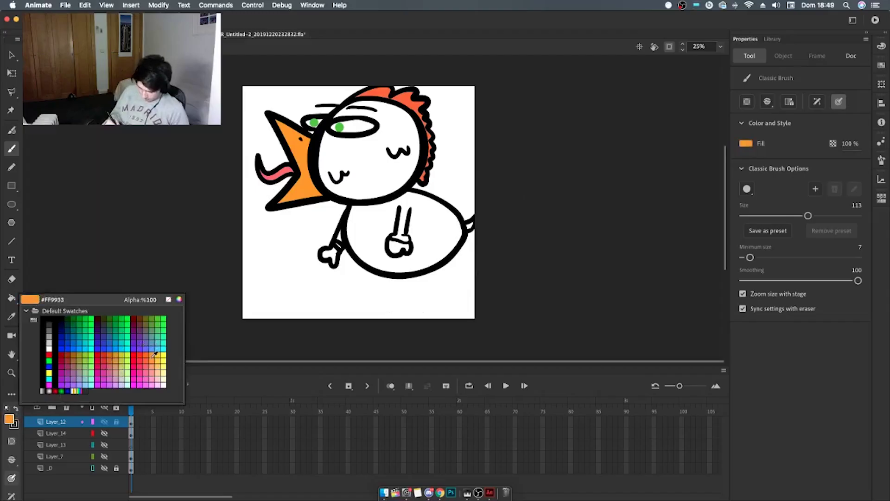
- Brush the round bird's legs in orange #FF9933, and draw the tall bird's two legs with toed feet in black
{"action": "left_click_drag", "start_coordinate": [383, 274], "coordinate": [385, 295]}
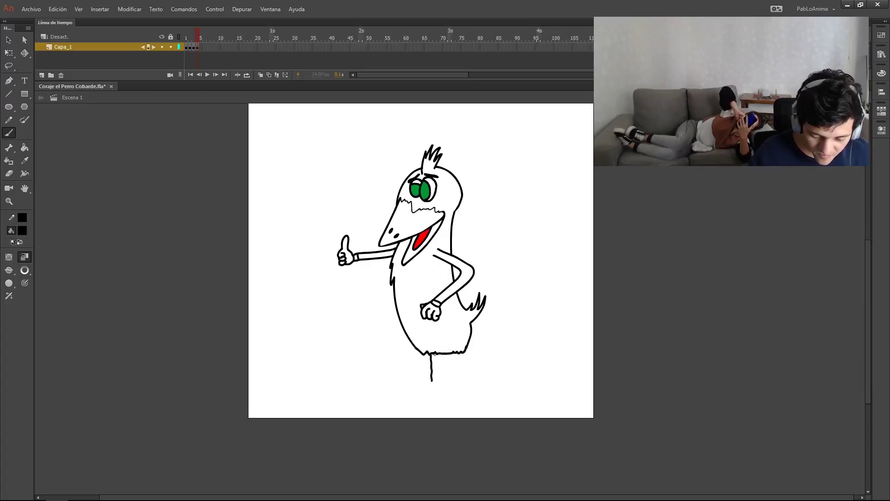
{"action": "key", "text": "z"}
{"action": "left_click", "coordinate": [459, 355]}
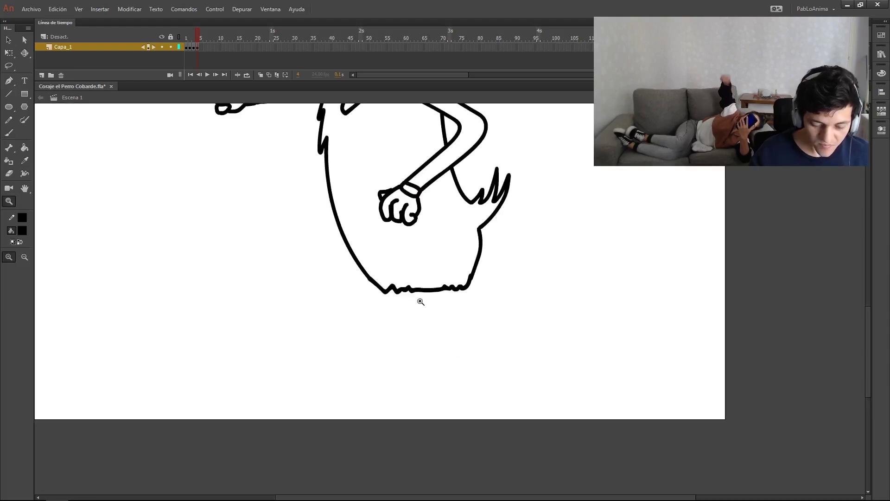
{"action": "key", "text": "b"}
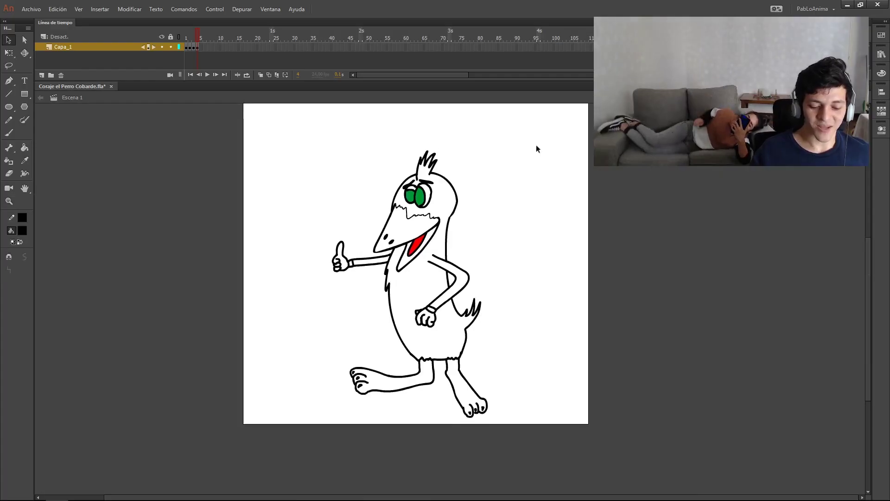
- Select the whole tall bird and move it higher on the stage
{"action": "left_click_drag", "start_coordinate": [548, 126], "coordinate": [253, 448]}
{"action": "left_click", "coordinate": [523, 288]}
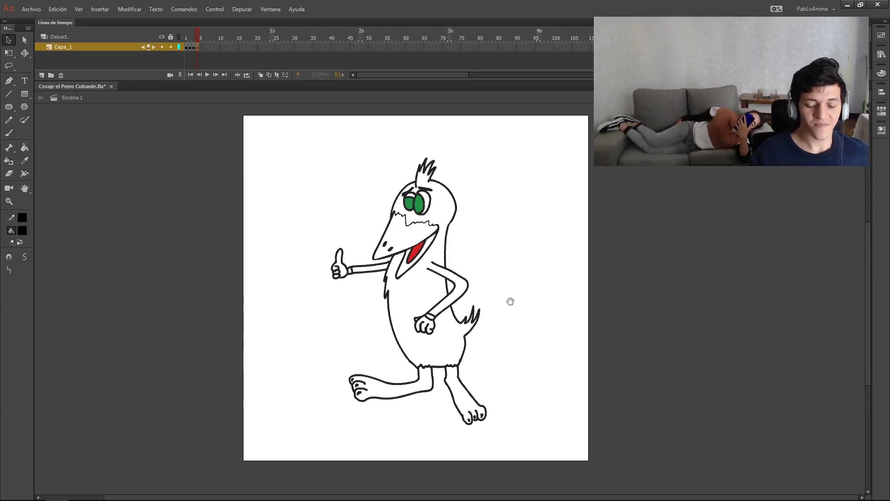
- Fill the tall bird's beak orange and its raised leg yellow, and fill the round bird's head and body with the Paint Bucket
{"action": "left_click", "coordinate": [22, 230]}
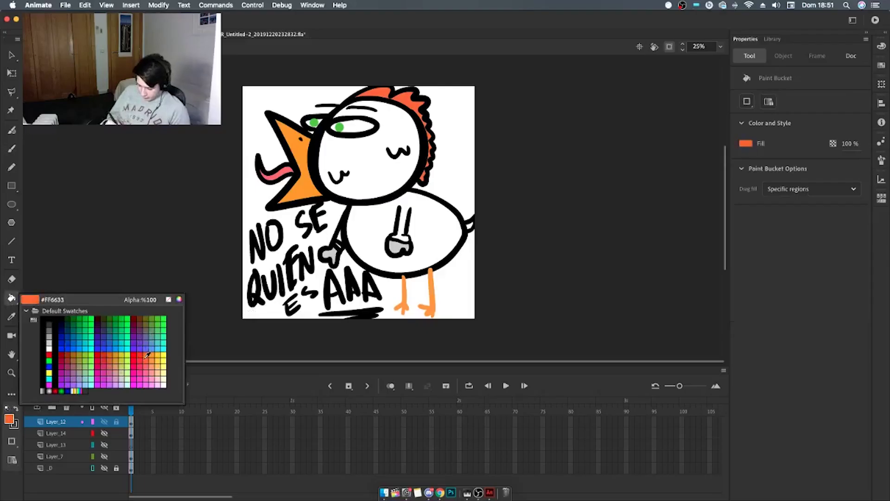
{"action": "left_click", "coordinate": [148, 354]}
{"action": "left_click", "coordinate": [362, 157]}
{"action": "left_click", "coordinate": [408, 231]}
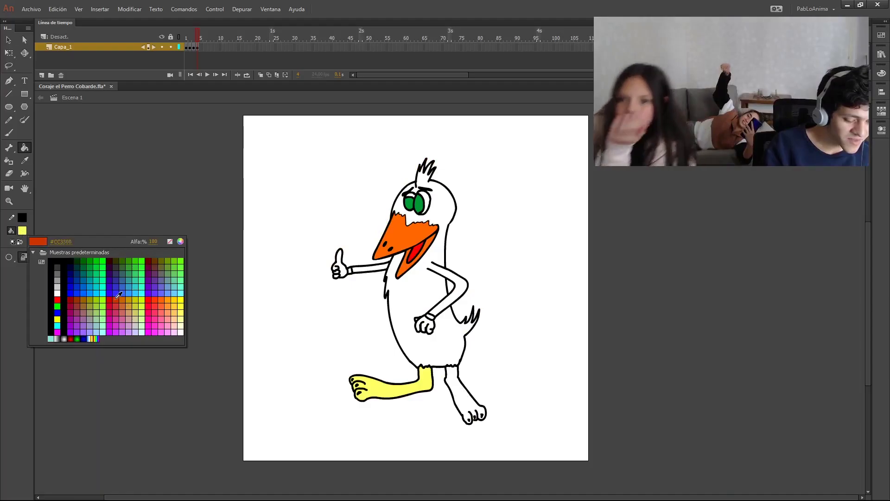
- Fill the tall bird's second leg with the same yellow
{"action": "left_click", "coordinate": [152, 300]}
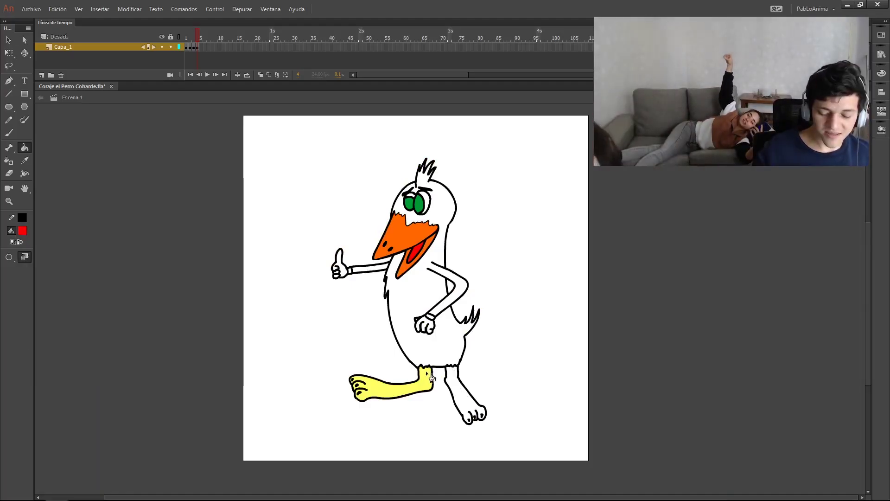
{"action": "key", "text": "v"}
{"action": "scroll", "coordinate": [490, 370], "scroll_direction": "up", "scroll_amount": 3}
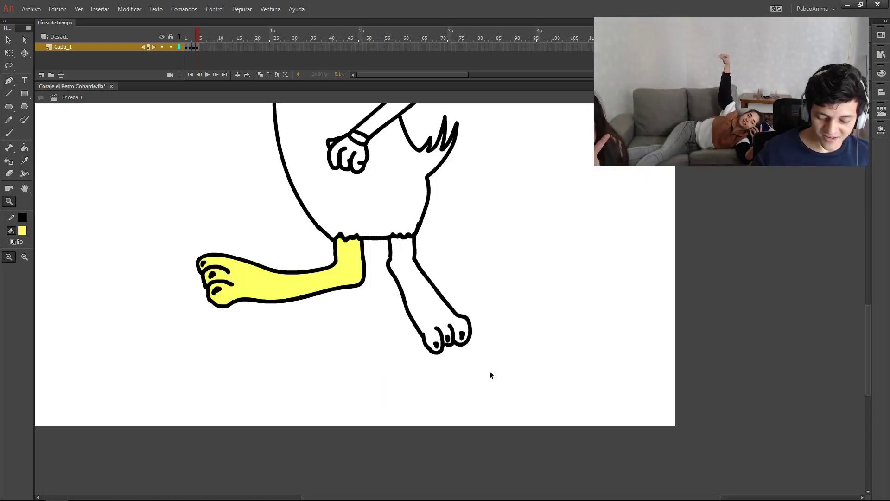
{"action": "left_click_drag", "start_coordinate": [505, 230], "coordinate": [373, 402]}
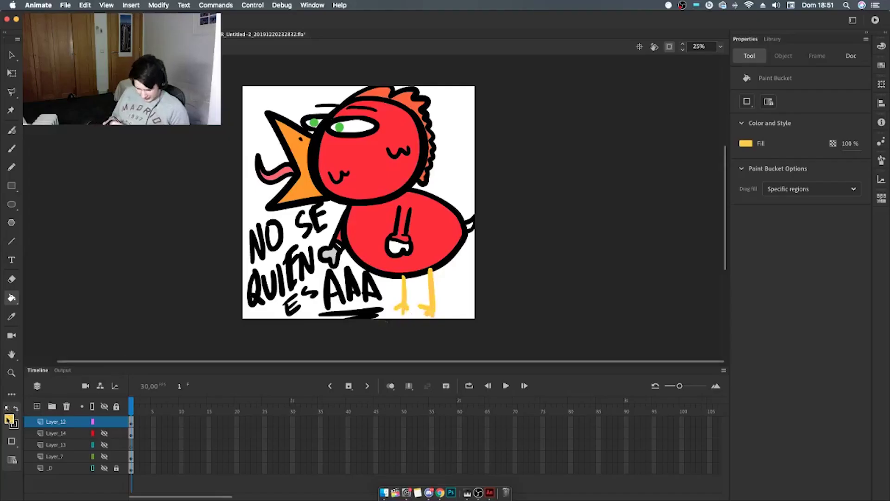
- Choose another fill color for the round bird and apply it at the tail end of its body
{"action": "left_click", "coordinate": [10, 419]}
{"action": "left_click", "coordinate": [9, 419]}
{"action": "left_click", "coordinate": [10, 419]}
{"action": "left_click", "coordinate": [459, 229]}
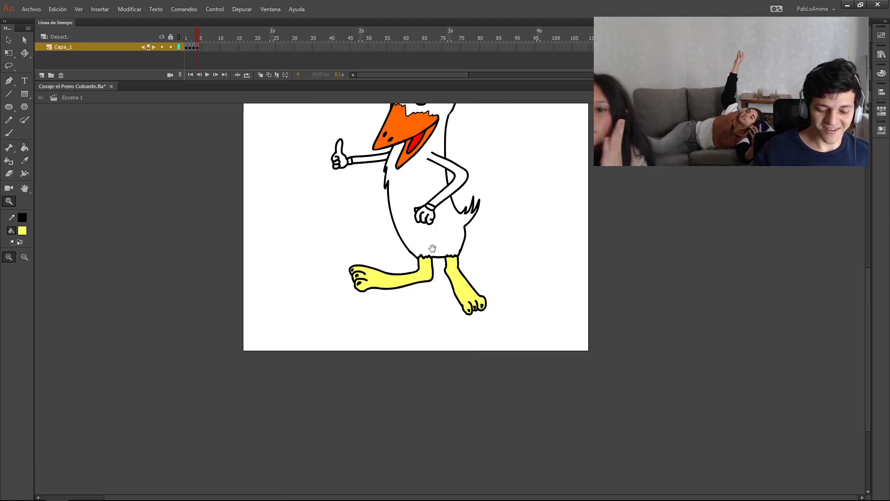
- Fill the tall bird's head, body and arms bright red with the Paint Bucket, leaving the gloves white
{"action": "left_click_drag", "start_coordinate": [432, 248], "coordinate": [432, 318]}
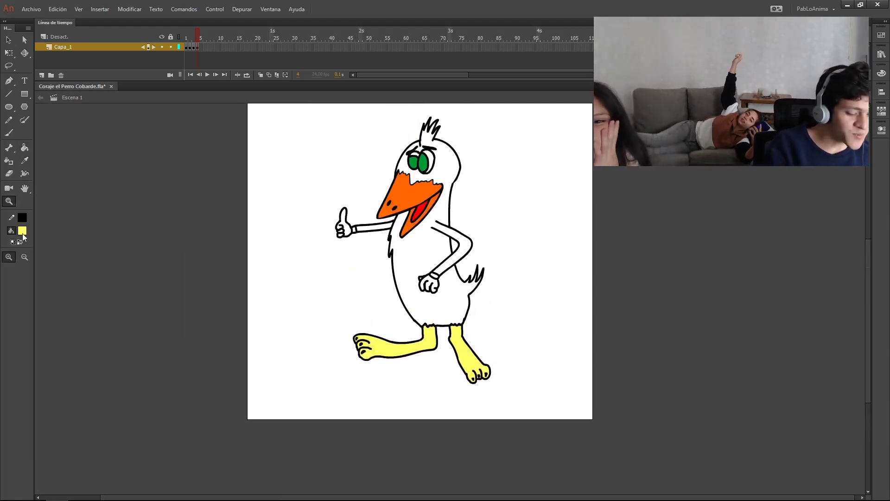
{"action": "left_click", "coordinate": [22, 231]}
{"action": "left_click", "coordinate": [34, 297]}
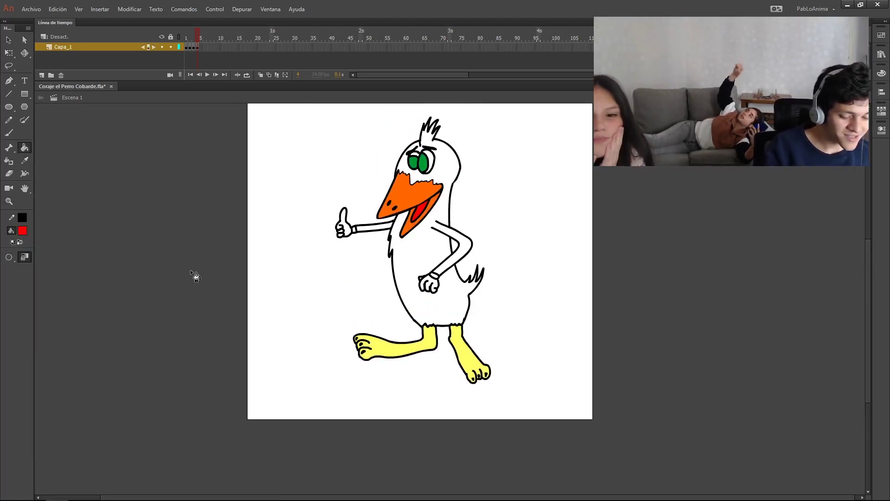
{"action": "key", "text": "k"}
{"action": "left_click", "coordinate": [425, 297]}
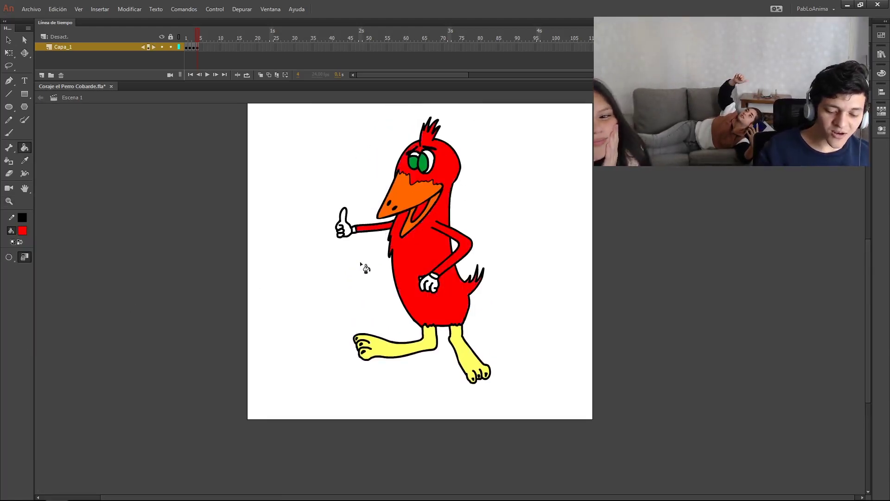
- Recolor the tall bird's body, arms and tail blue and its head dark red
{"action": "left_click", "coordinate": [366, 227]}
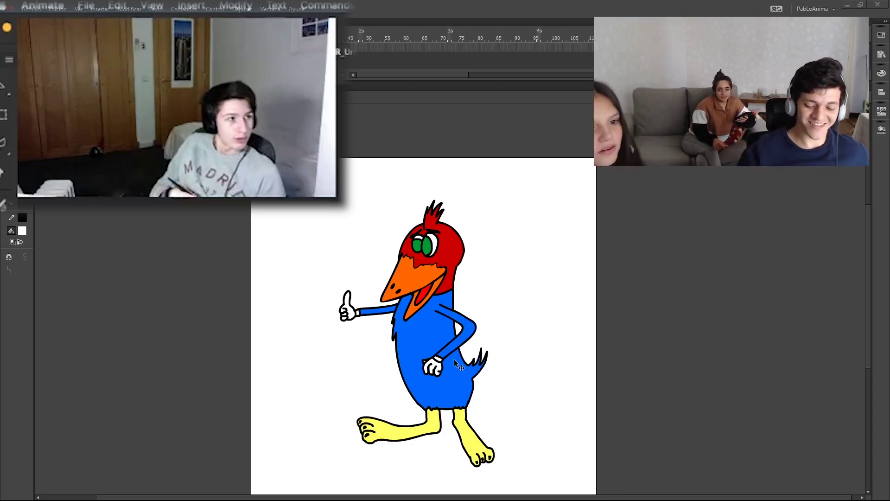
{"action": "left_click_drag", "start_coordinate": [278, 189], "coordinate": [566, 495]}
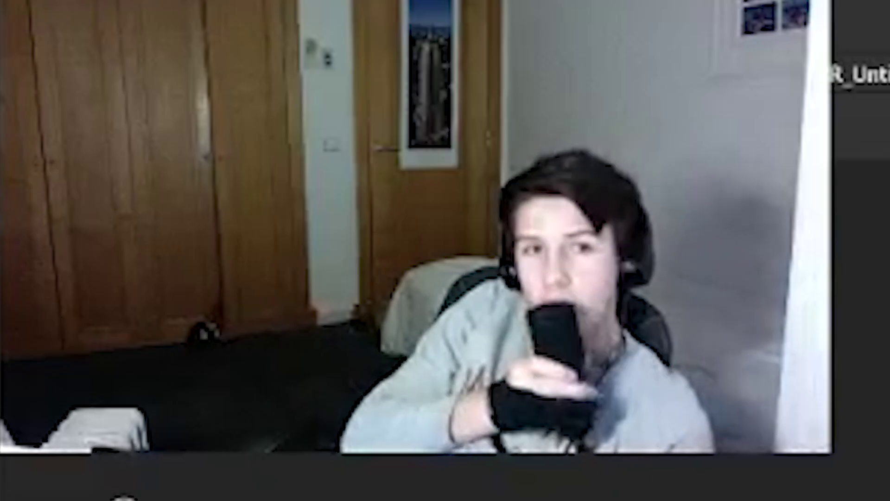